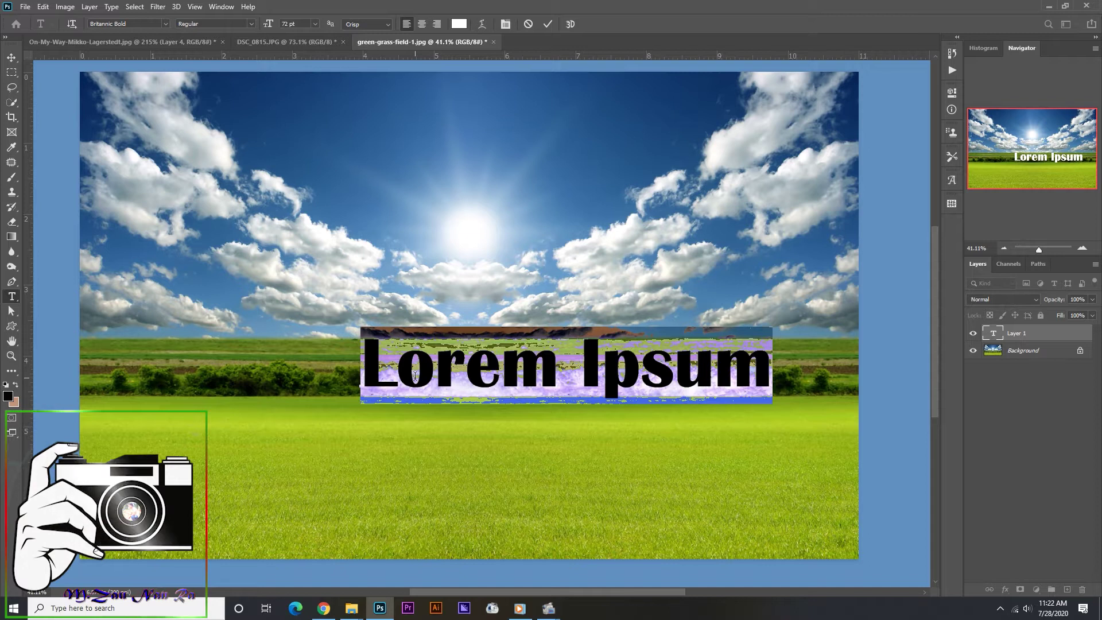
# Step: Replace the placeholder text with "N-Htoi" and commit the text layer
pyautogui.write('N')
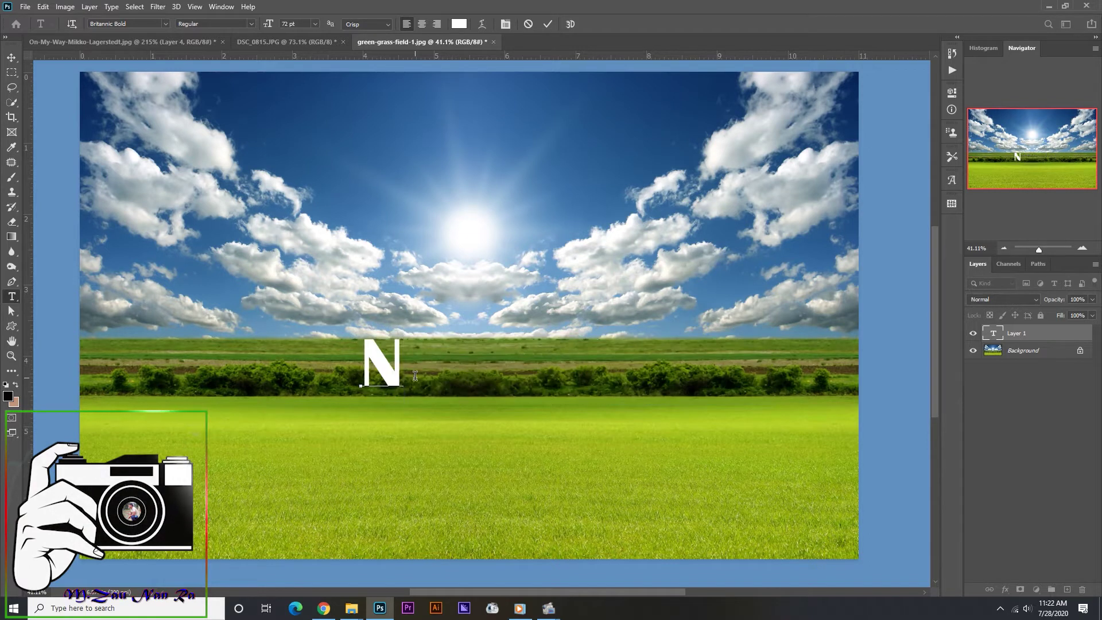
pyautogui.write('-Htoi')
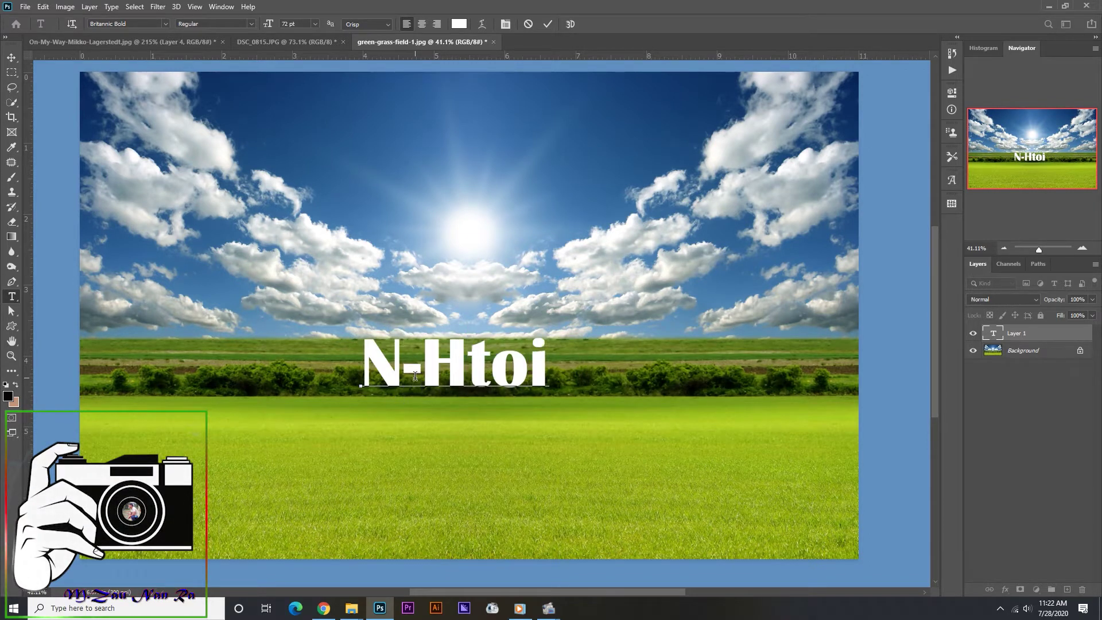
pyautogui.click(11, 58)
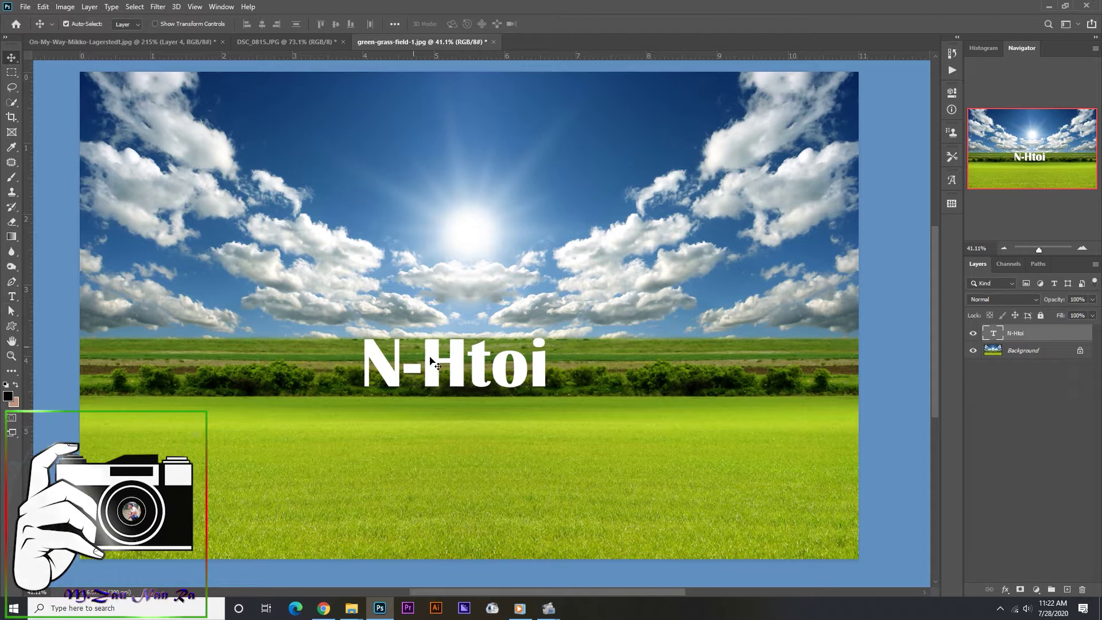
# Step: Scale the "N-Htoi" text to about 308% and position it across the sky with its base on the horizon
pyautogui.hotkey('ctrl', 't')
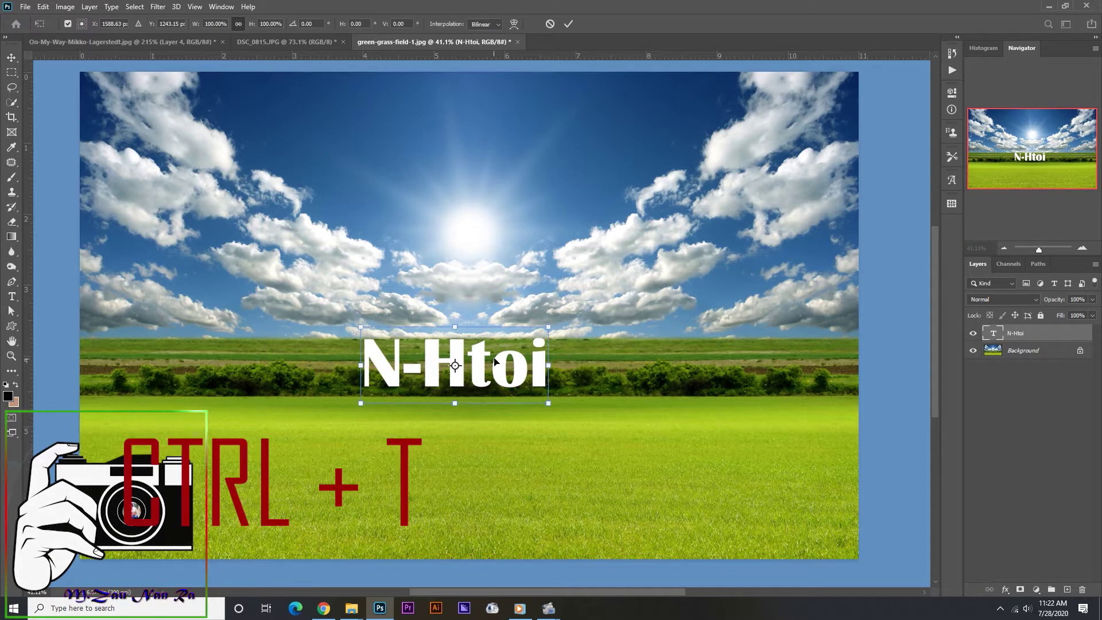
pyautogui.moveTo(544, 331); pyautogui.dragTo(803, 223)
pyautogui.moveTo(329, 207); pyautogui.dragTo(195, 150)
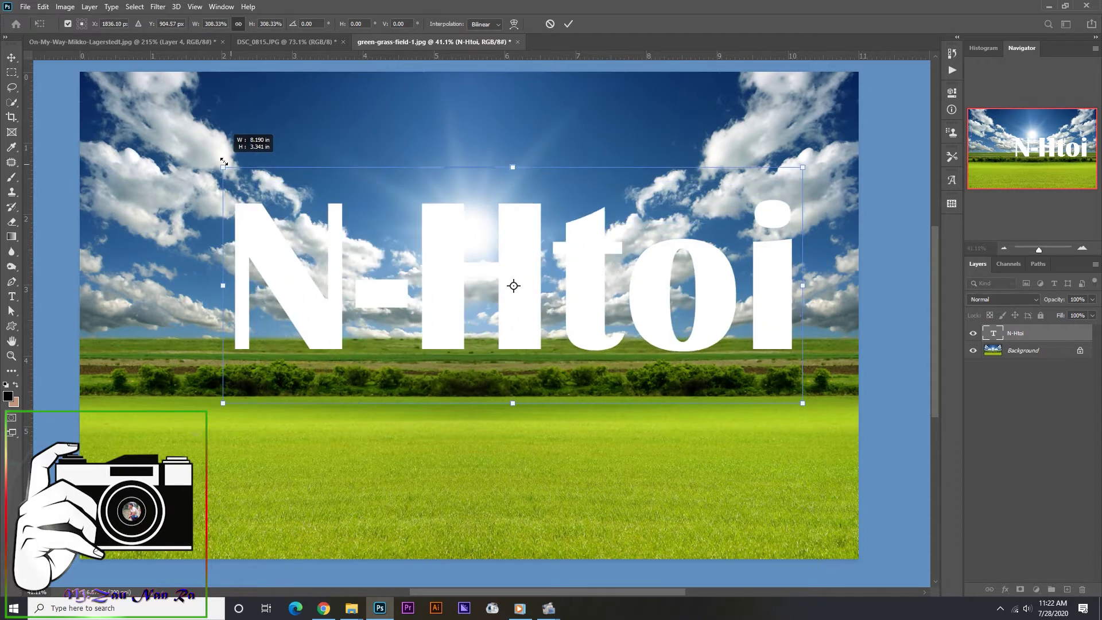
pyautogui.moveTo(652, 315); pyautogui.dragTo(614, 302)
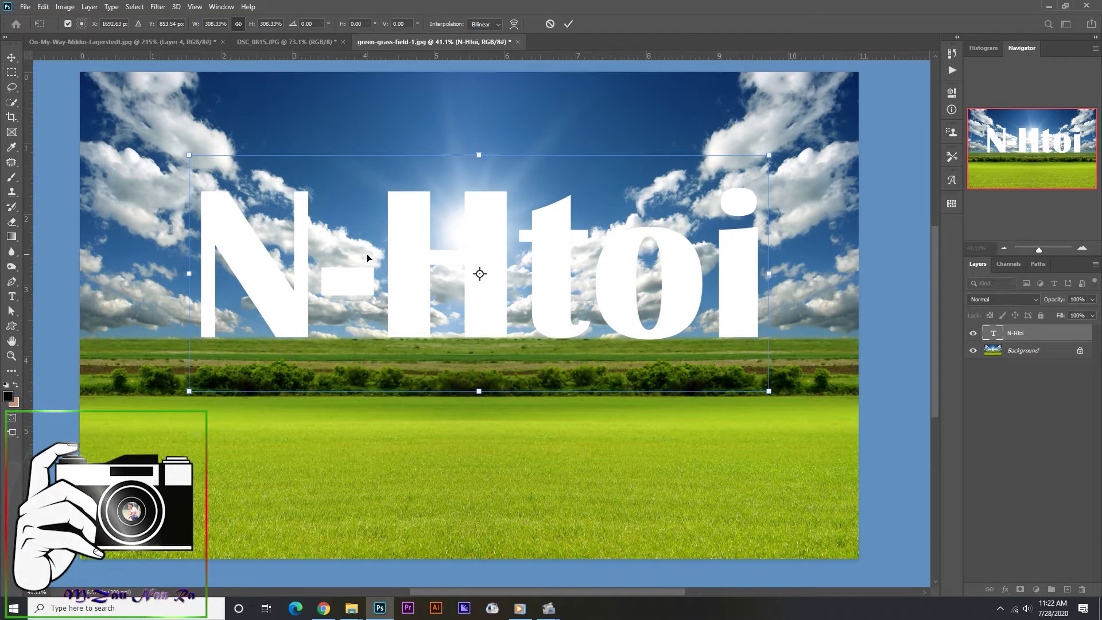
pyautogui.press('Return')
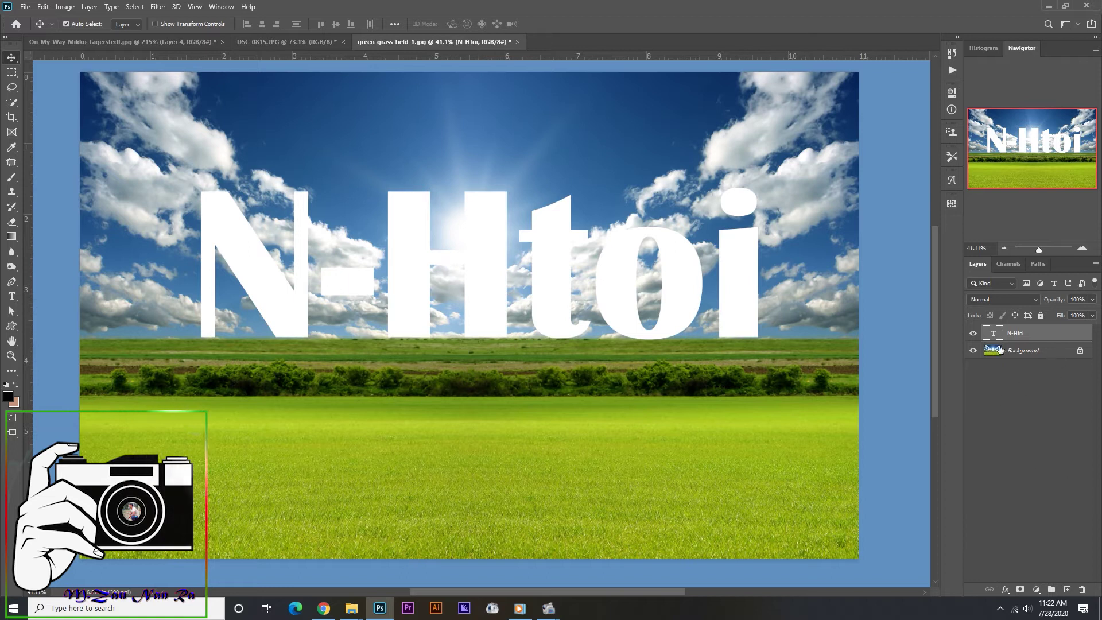
# Step: Add an Exposure adjustment layer above the Background and lower its exposure to about -3.48
pyautogui.click(1033, 352)
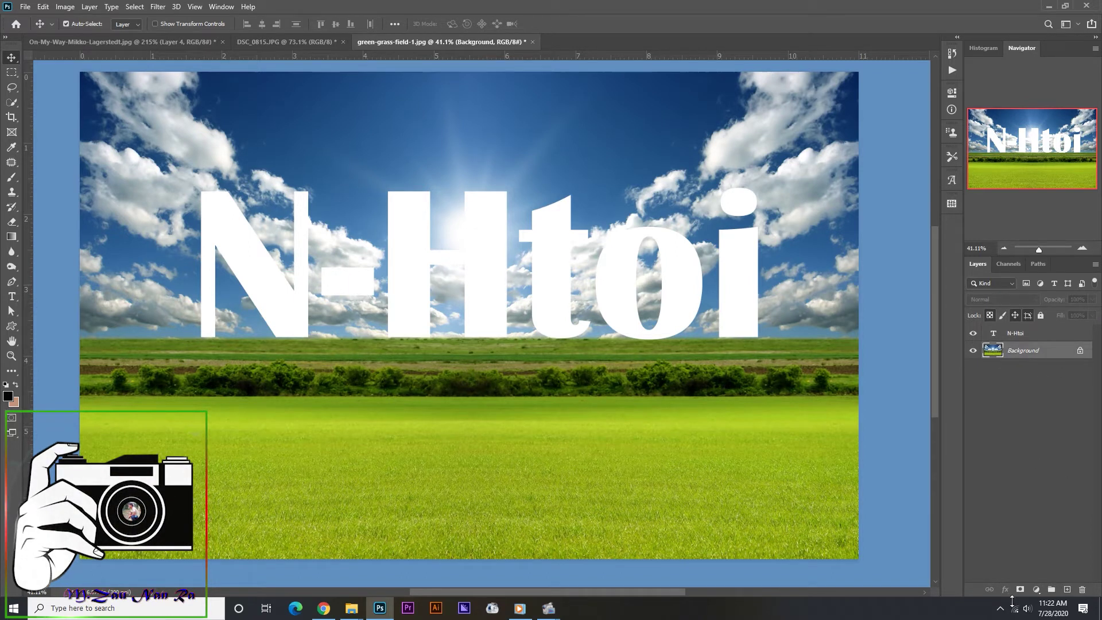
pyautogui.click(1037, 590)
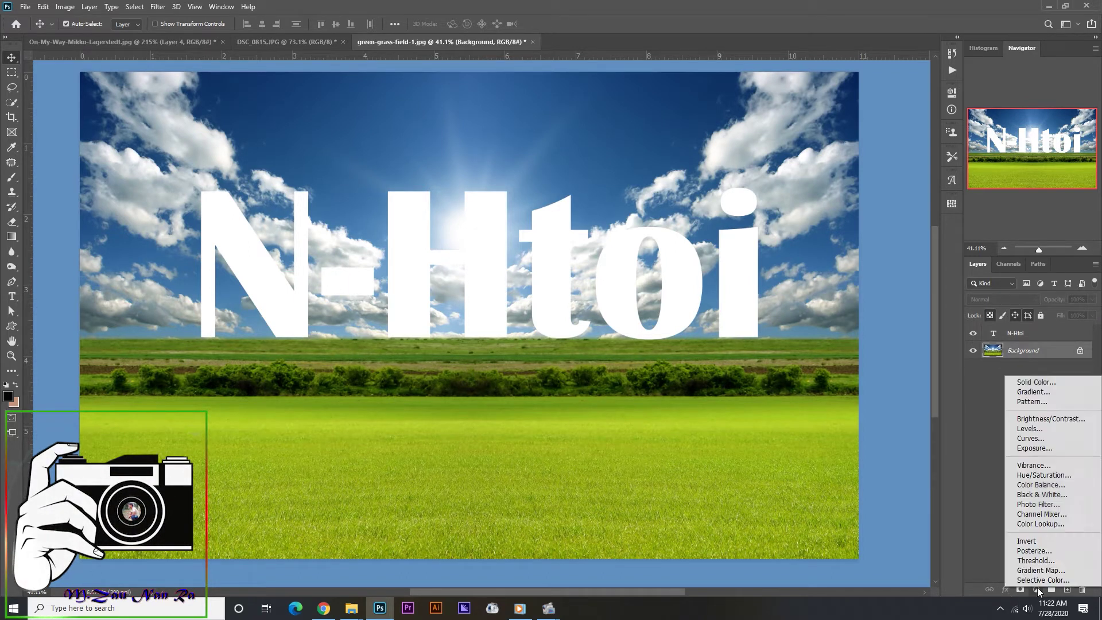
pyautogui.click(1045, 450)
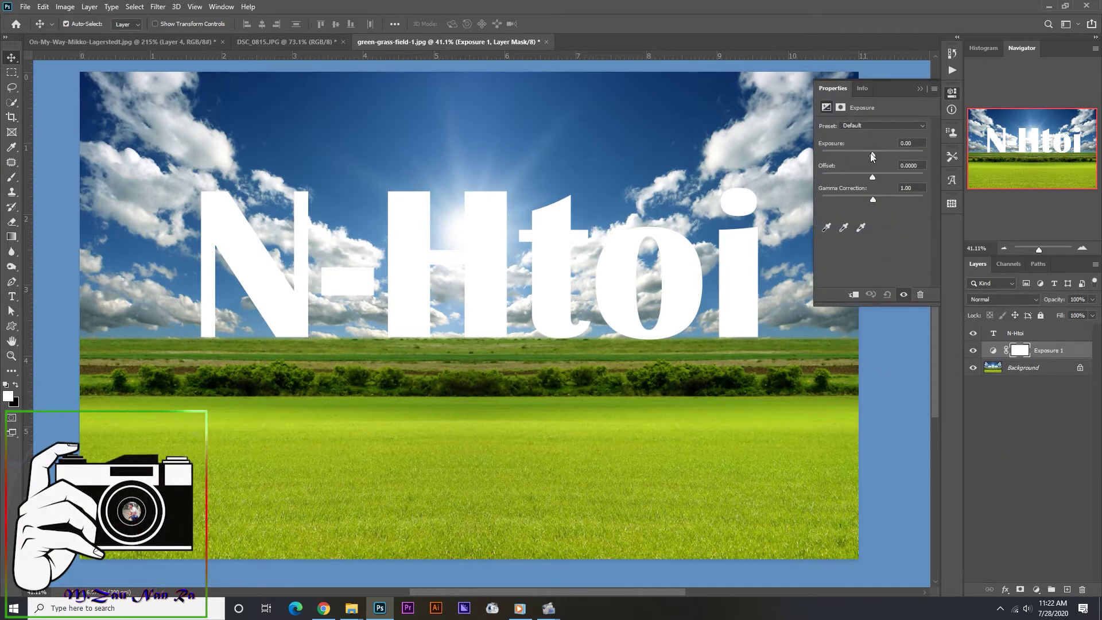
pyautogui.moveTo(873, 155)
pyautogui.mouseDown()
pyautogui.moveTo(843, 153)
pyautogui.moveTo(873, 177)
pyautogui.mouseUp()
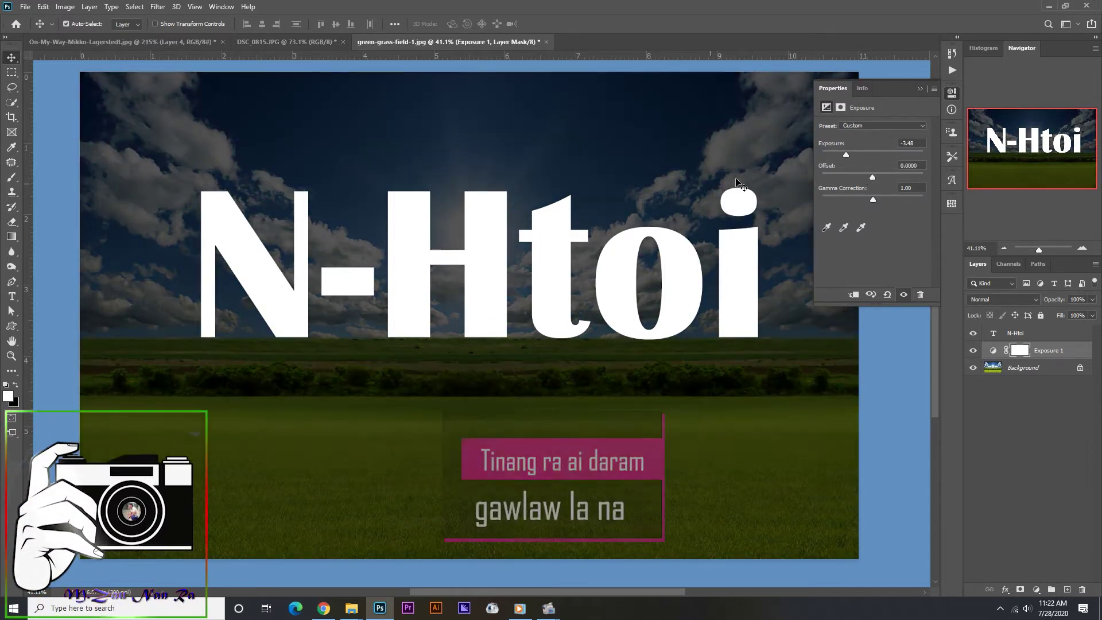
# Step: Add a Hue/Saturation adjustment layer with hue at about -25 and place it beneath the text layer
pyautogui.click(1058, 487)
pyautogui.click(1033, 588)
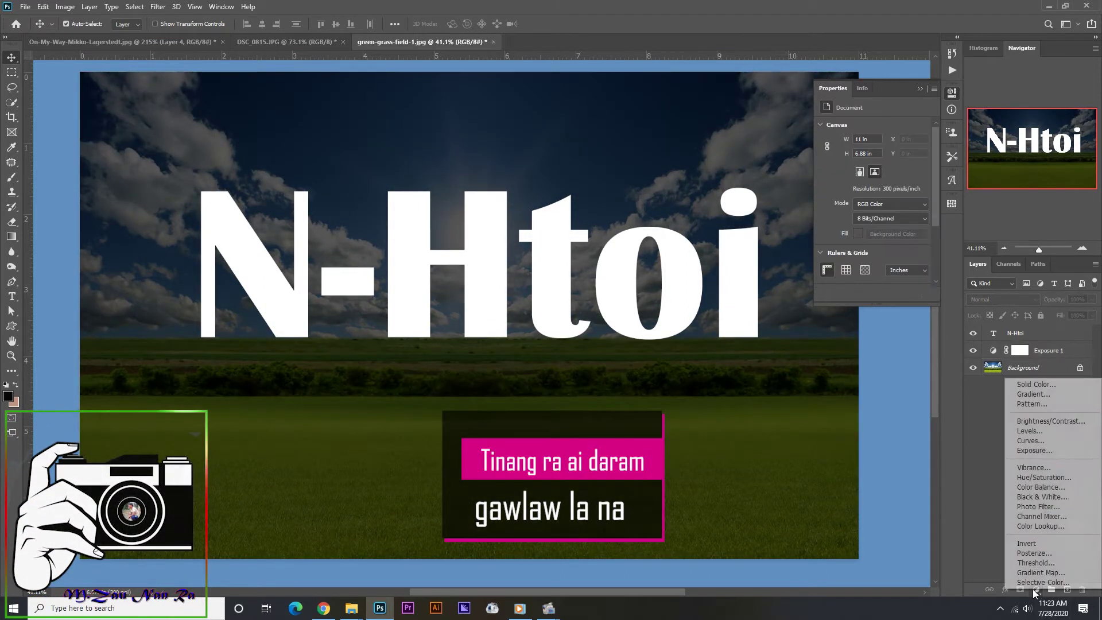
pyautogui.click(1053, 478)
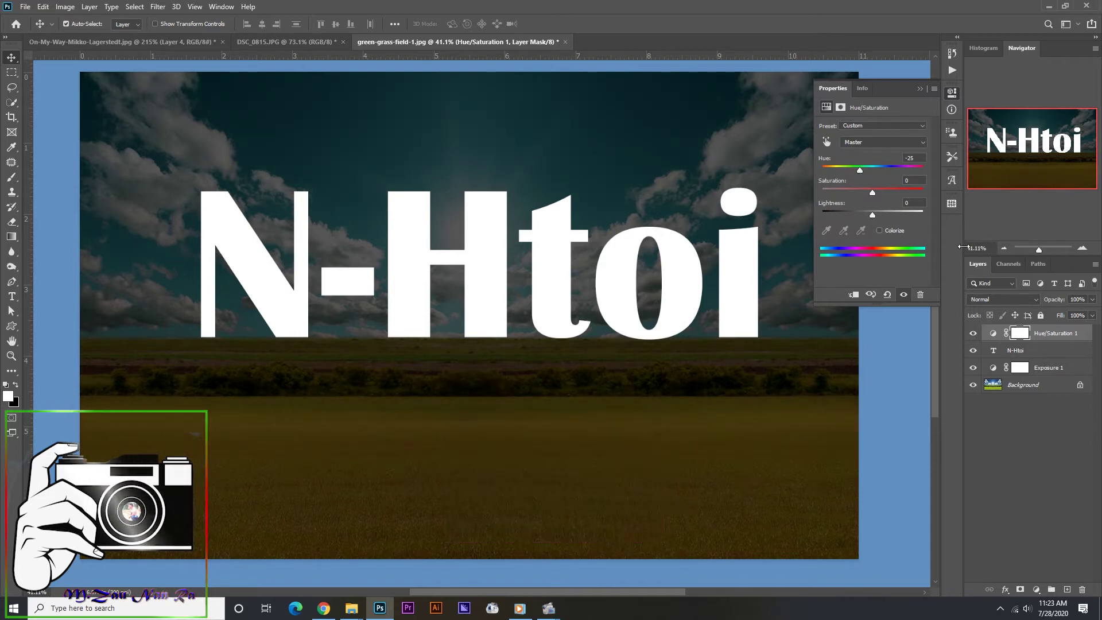
pyautogui.click(1027, 499)
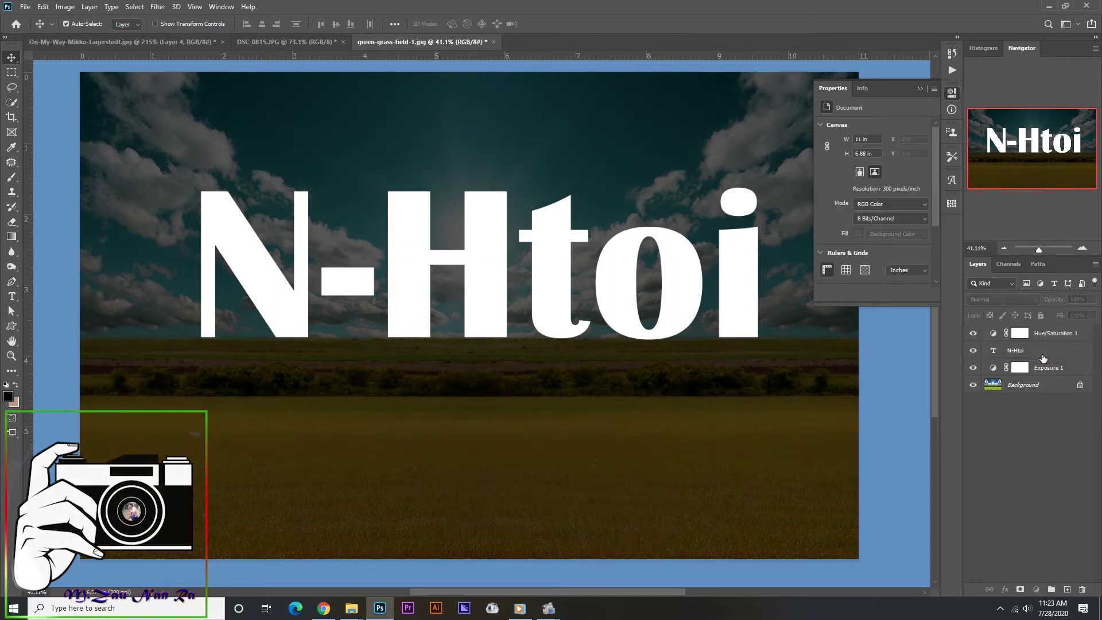
pyautogui.moveTo(1044, 358); pyautogui.dragTo(1042, 358)
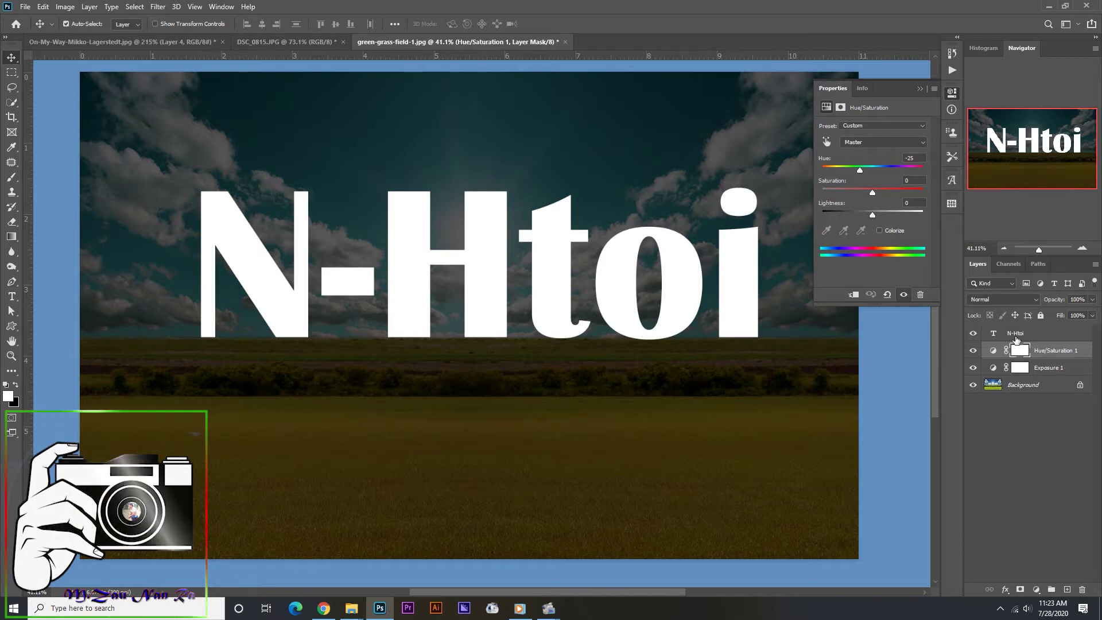
# Step: Rasterize the "N-Htoi" text layer
pyautogui.click(1052, 335)
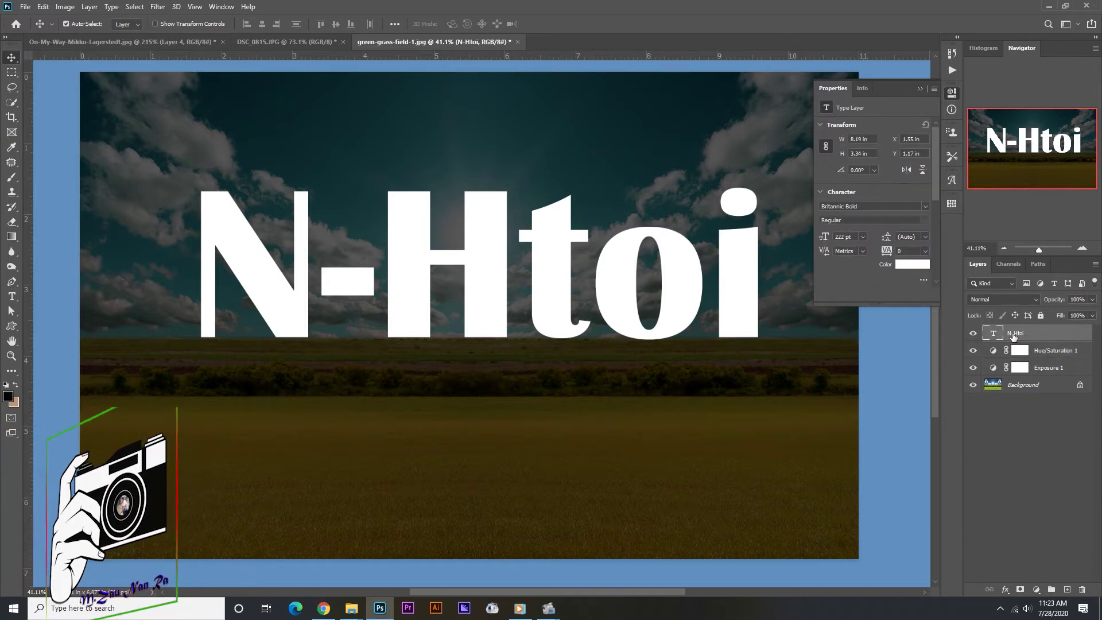
pyautogui.rightClick(1053, 336)
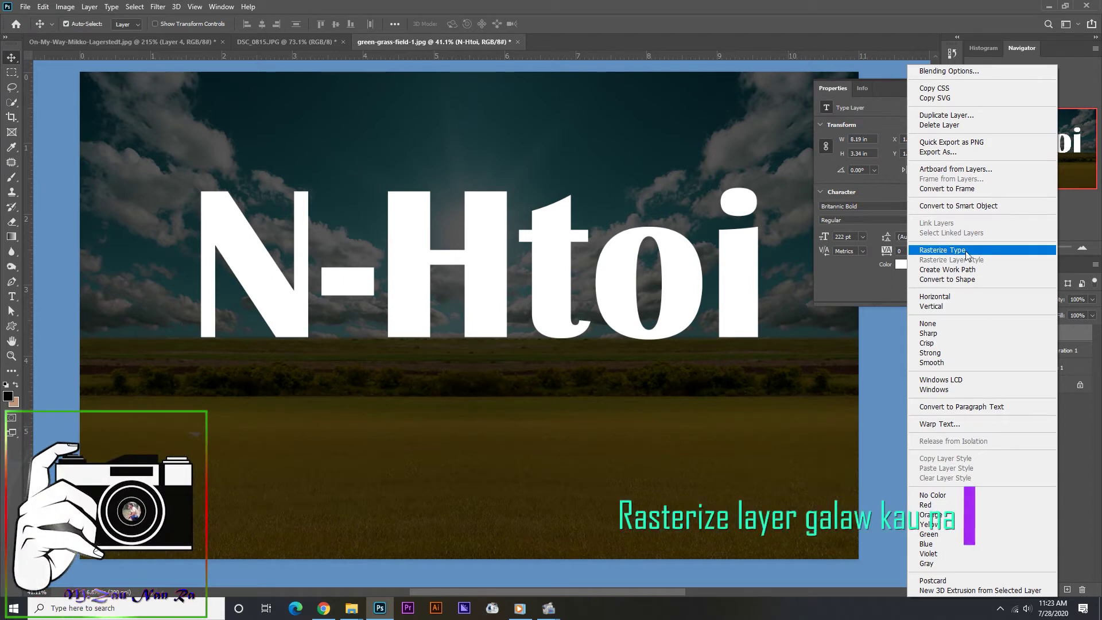
pyautogui.click(943, 251)
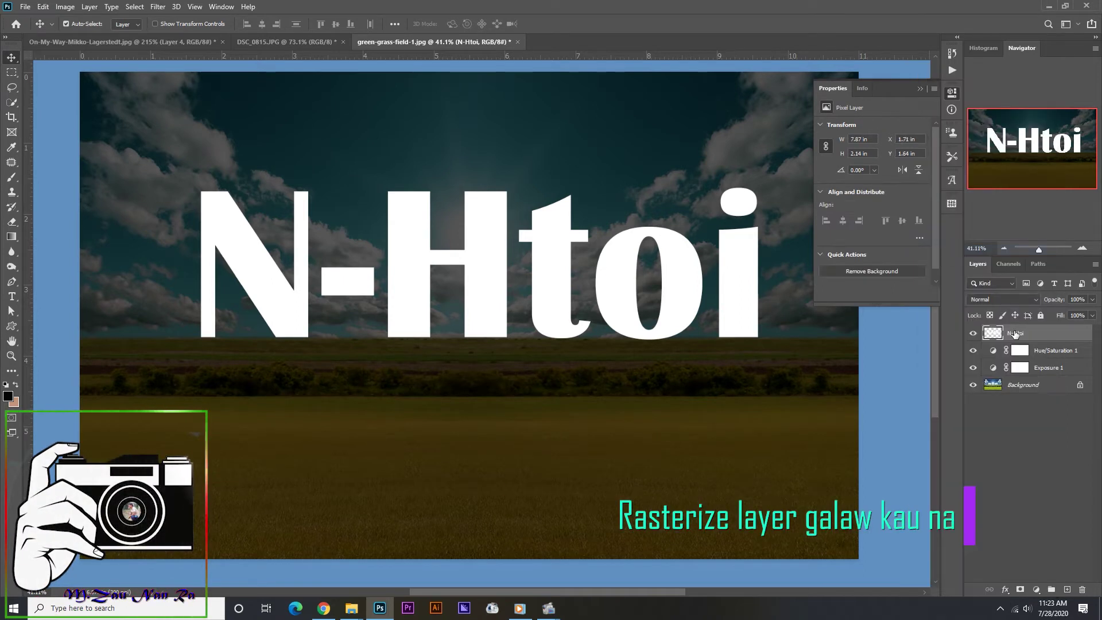
# Step: Duplicate the rasterized "N-Htoi" layer under the name "N-Htoi 1"
pyautogui.rightClick(1066, 338)
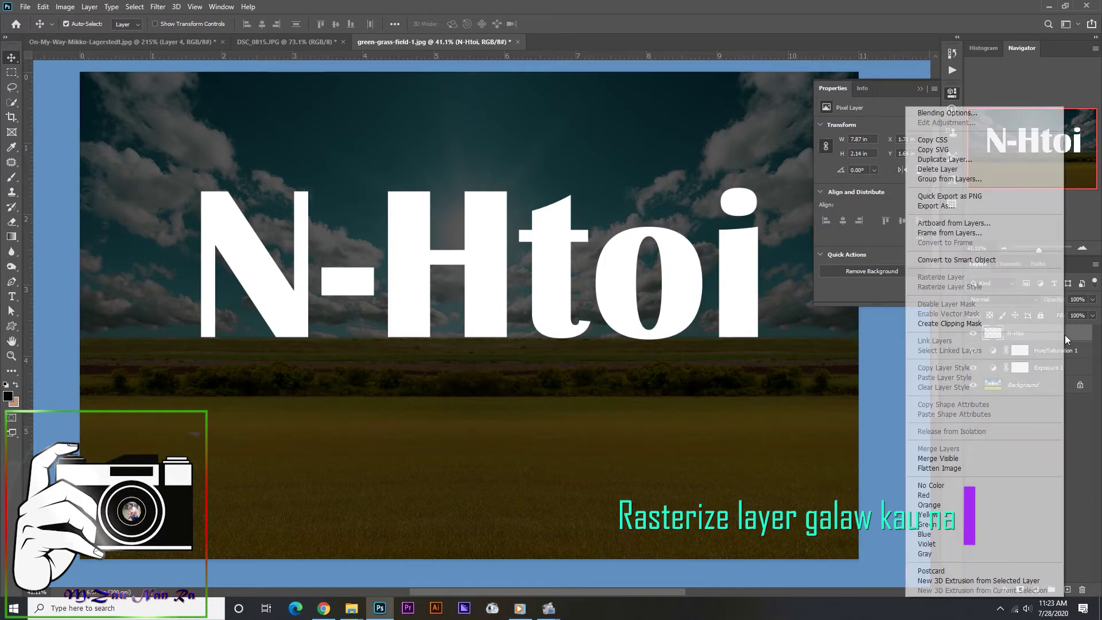
pyautogui.click(948, 161)
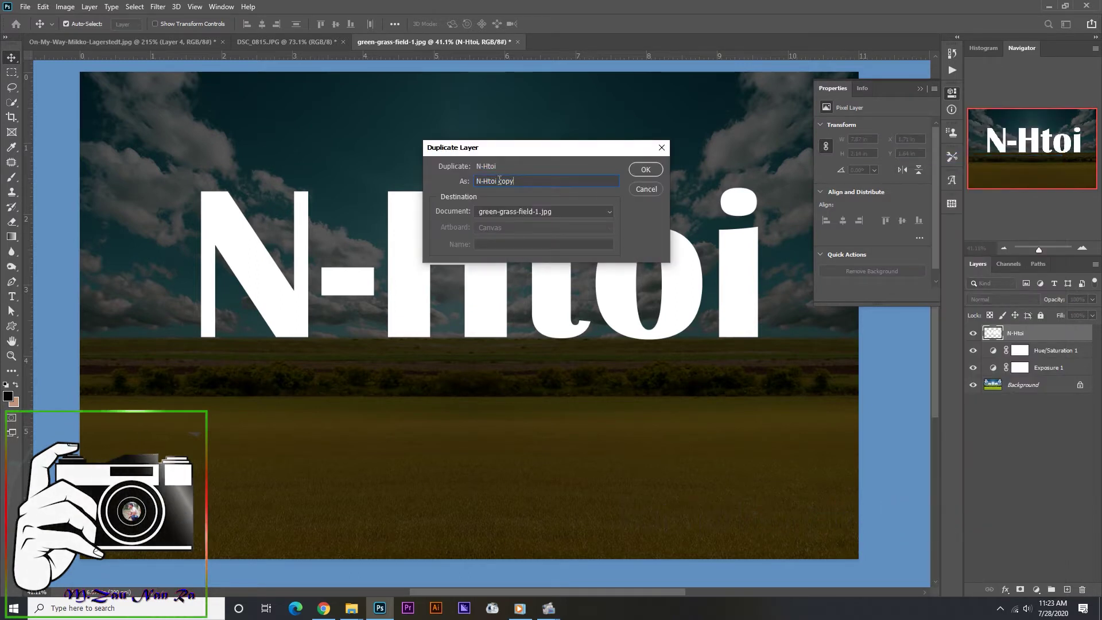
pyautogui.write('1')
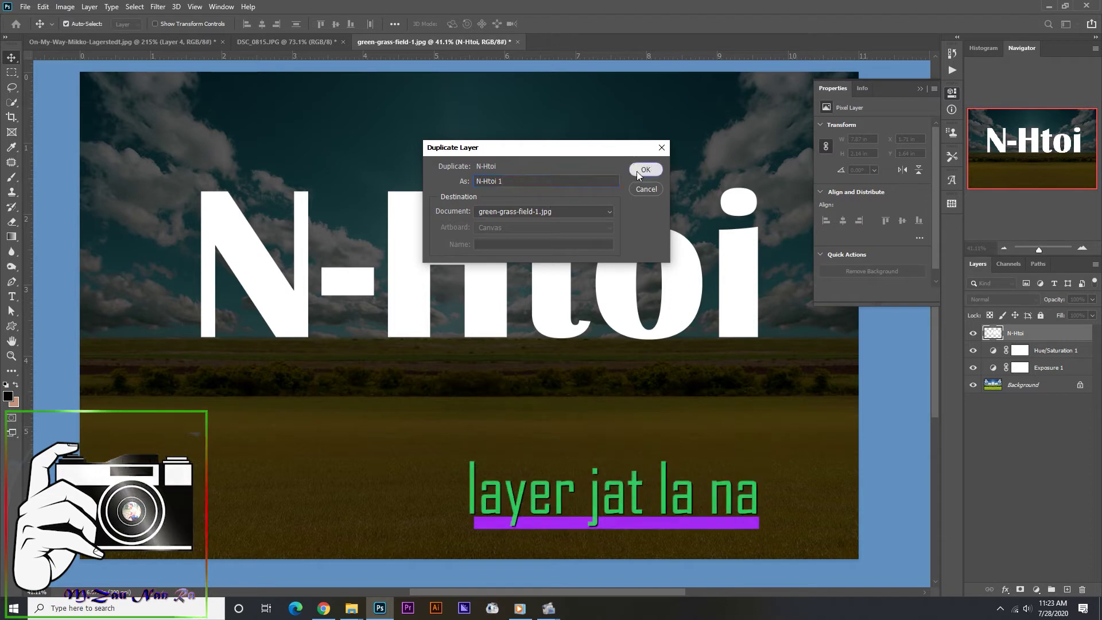
pyautogui.click(644, 170)
# Step: Move the "N-Htoi 1" layer below the original "N-Htoi" layer and set its blend mode to Overlay
pyautogui.moveTo(1032, 343); pyautogui.dragTo(1018, 348)
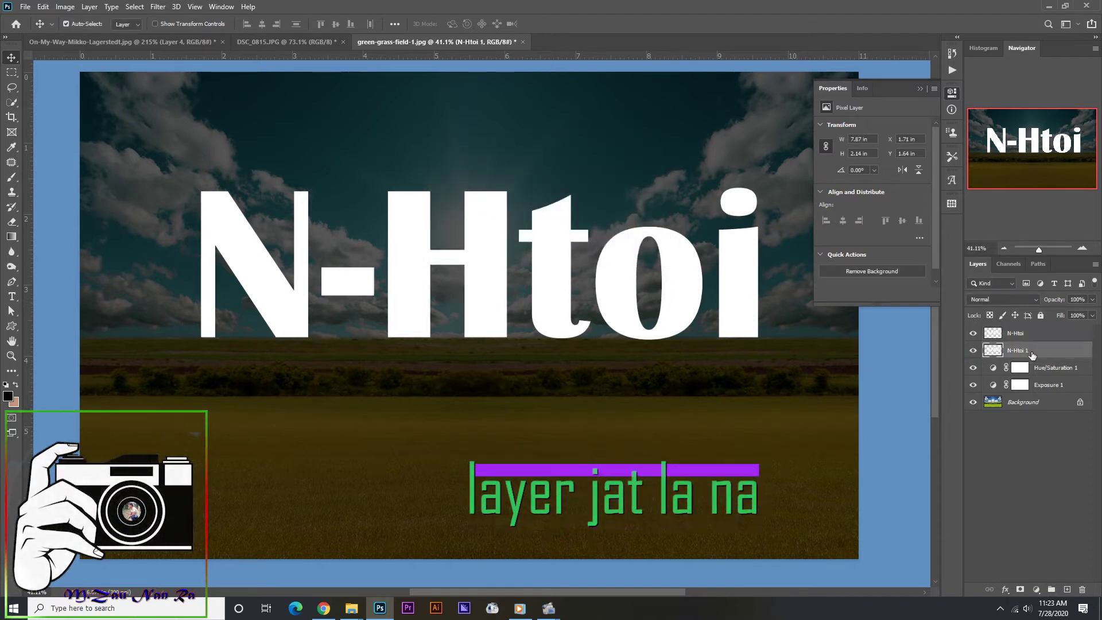
pyautogui.click(1019, 300)
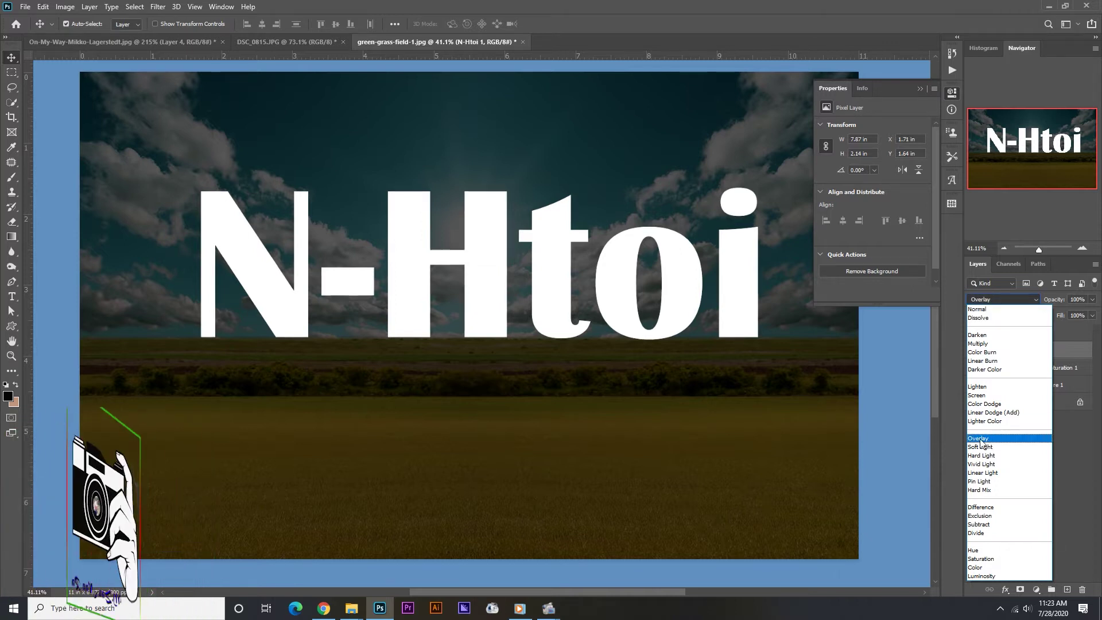
pyautogui.click(996, 438)
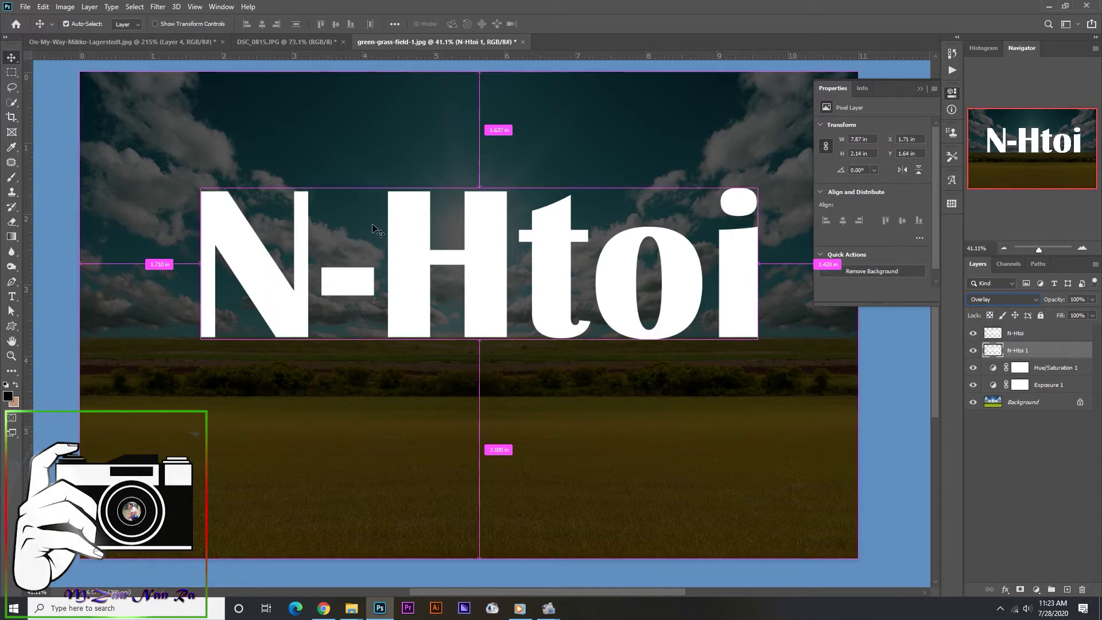
# Step: Flip the "N-Htoi 1" layer vertically and move it down so its upper edge meets the base of the white letters
pyautogui.hotkey('ctrl', 't')
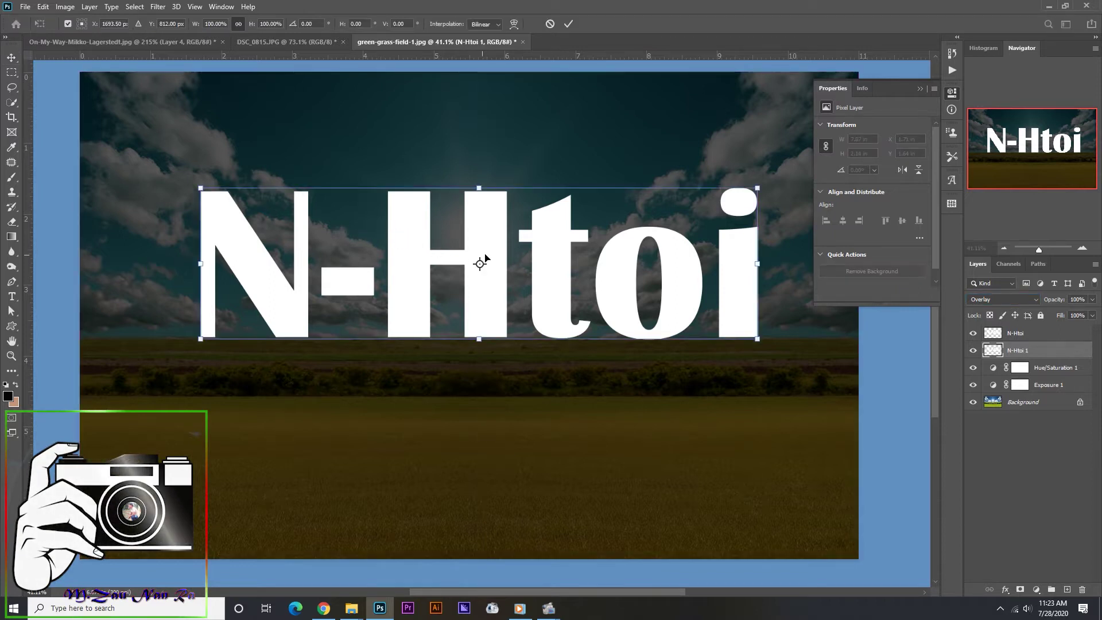
pyautogui.rightClick(449, 249)
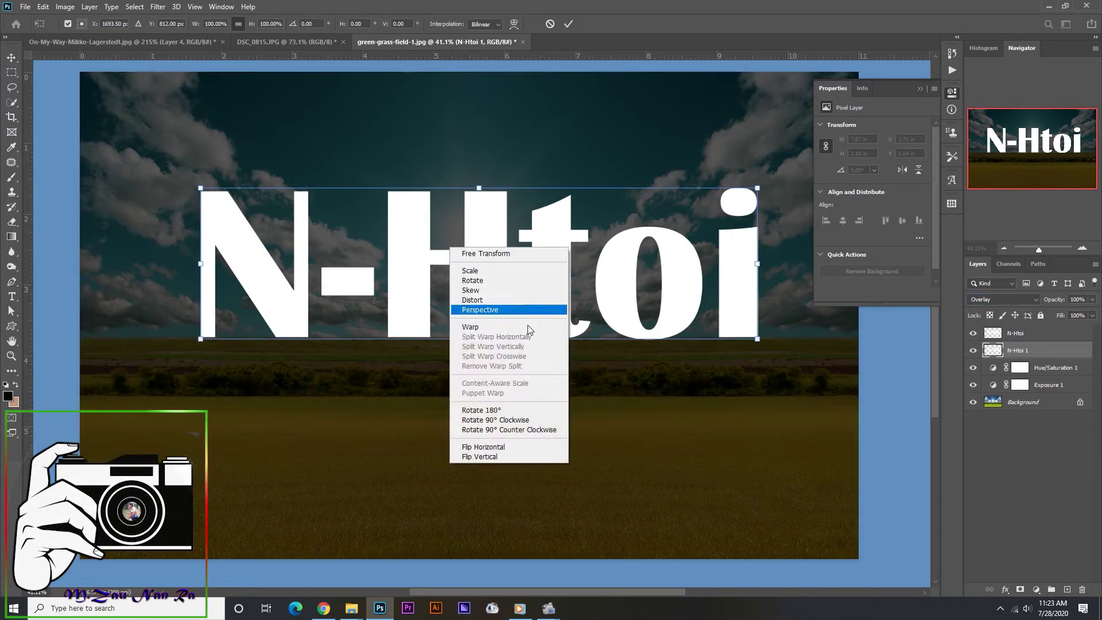
pyautogui.click(497, 458)
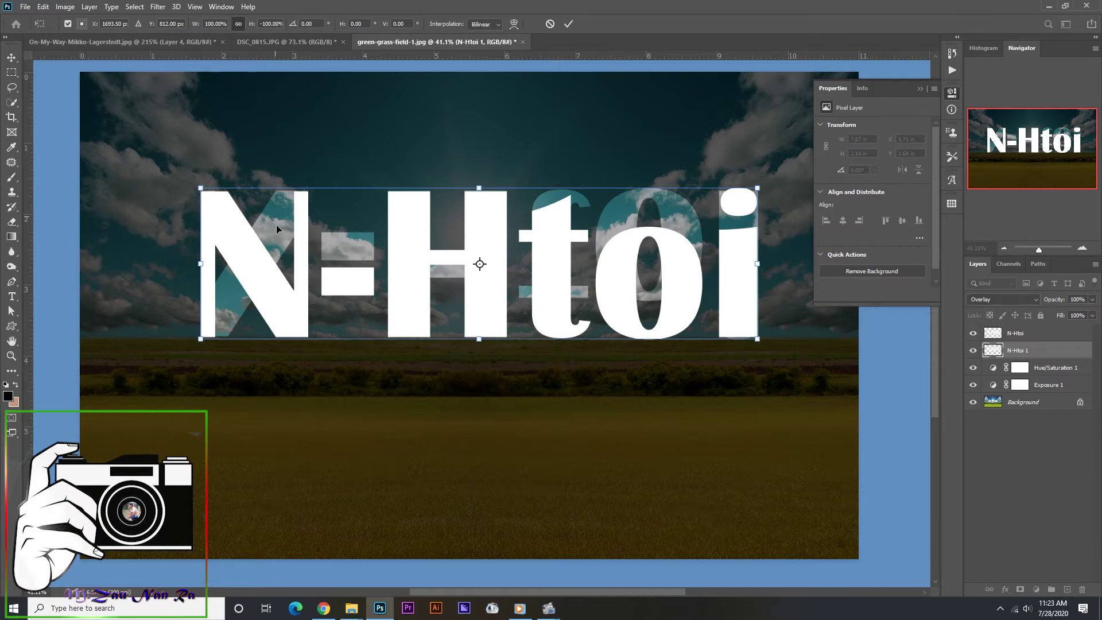
pyautogui.moveTo(508, 249); pyautogui.dragTo(494, 425)
pyautogui.scroll(6, 496, 375)
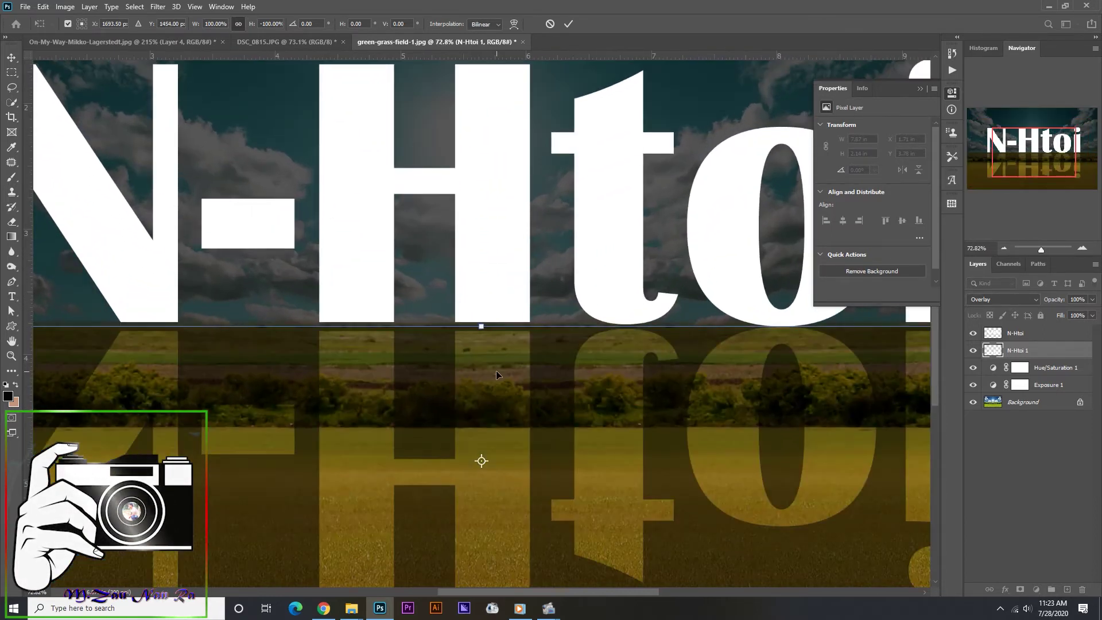
pyautogui.moveTo(492, 368); pyautogui.dragTo(489, 363)
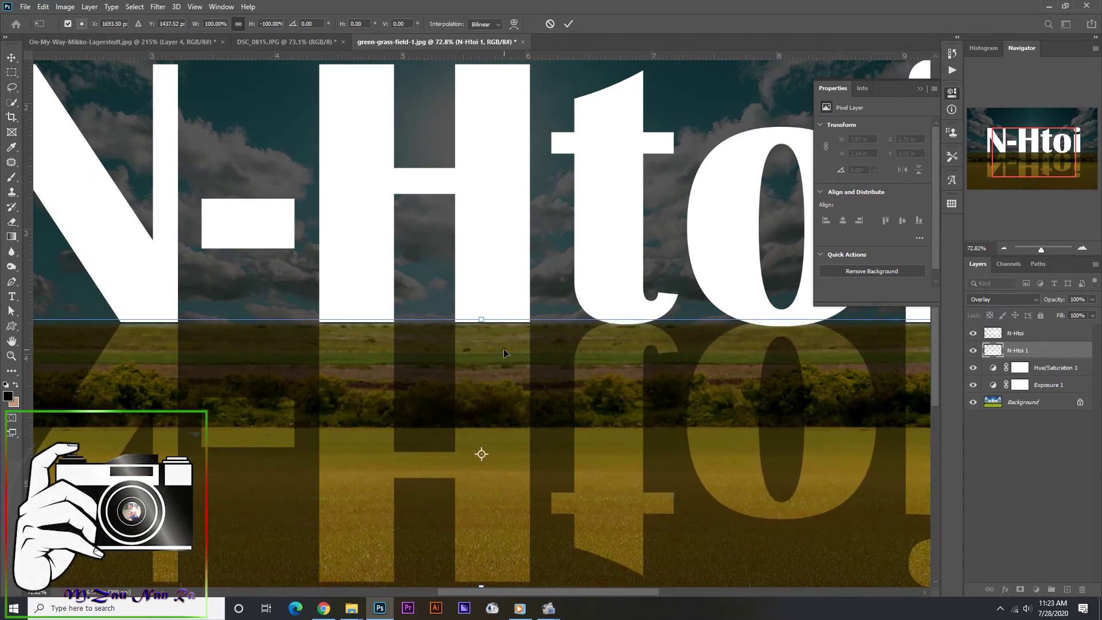
pyautogui.press('Return')
pyautogui.scroll(-7, 393, 344)
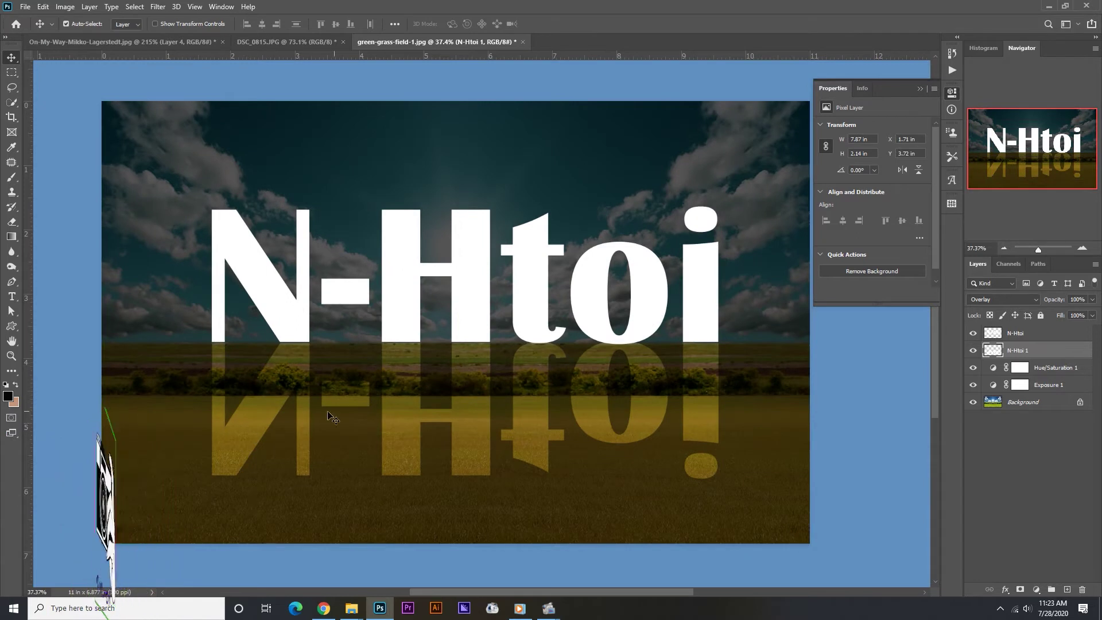
# Step: Apply a Perspective transform to the mirrored text, spreading its lower edge outward so the layer is about 10.28 in wide
pyautogui.hotkey('ctrl', 't')
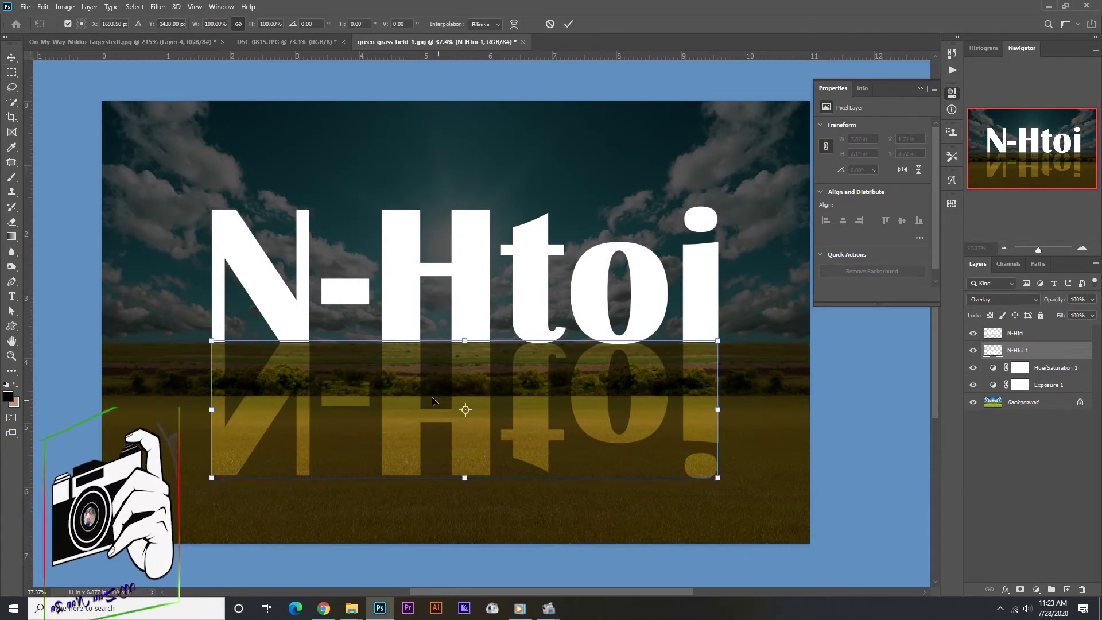
pyautogui.rightClick(482, 380)
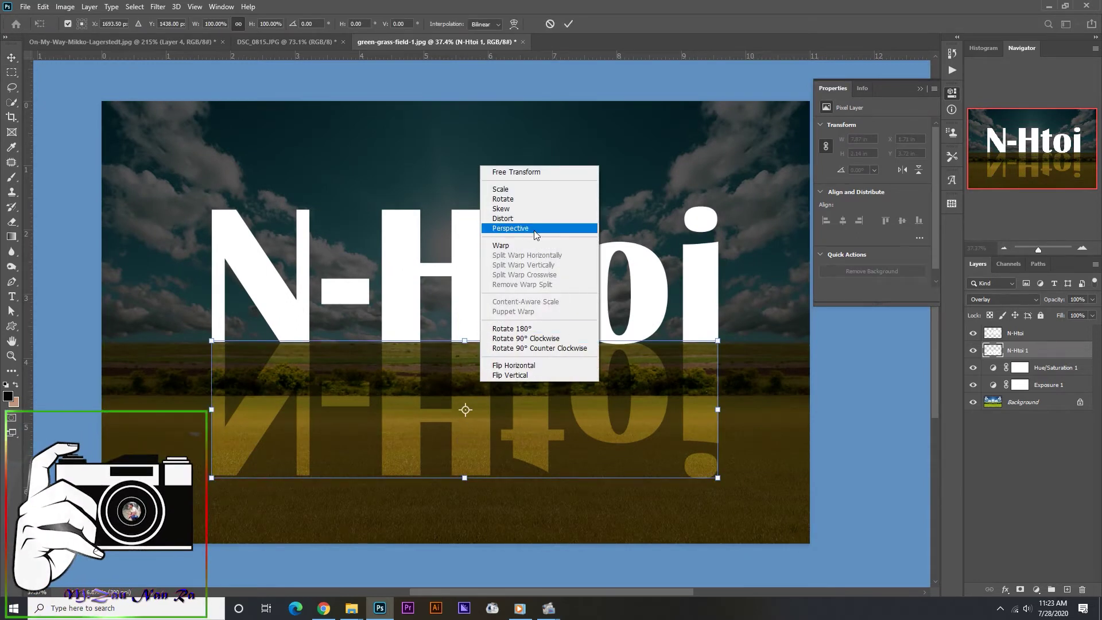
pyautogui.click(502, 230)
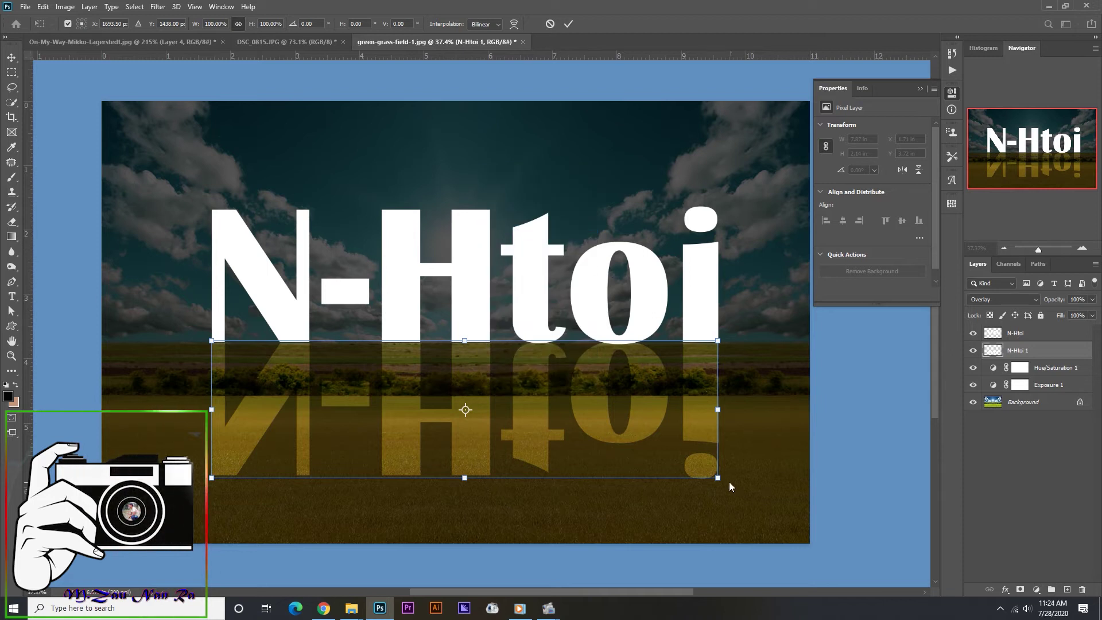
pyautogui.moveTo(721, 481); pyautogui.dragTo(801, 526)
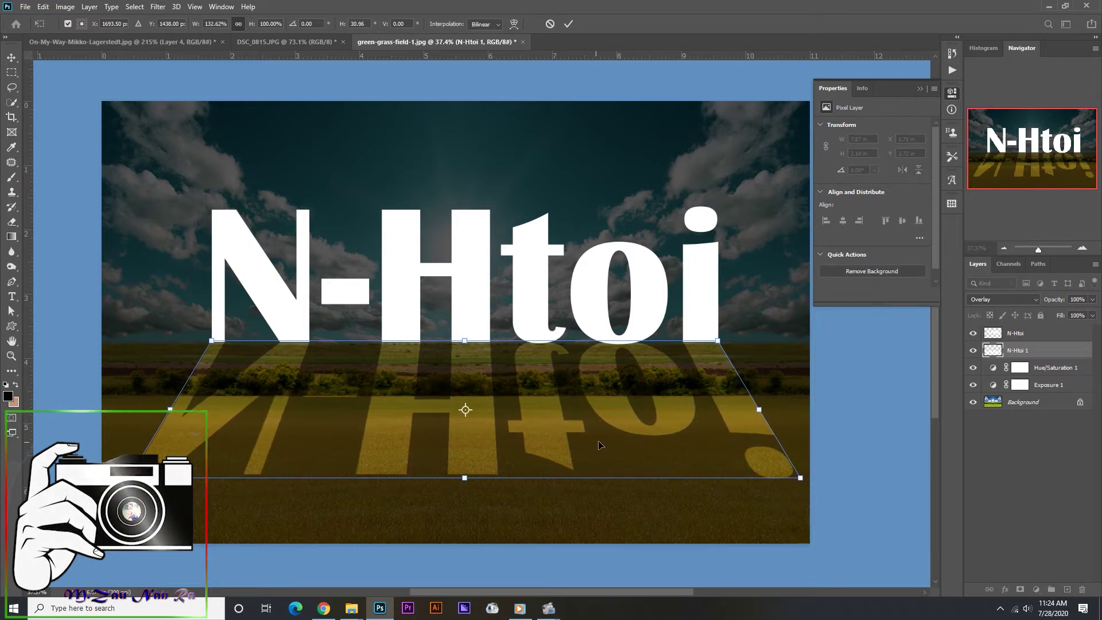
pyautogui.press('Return')
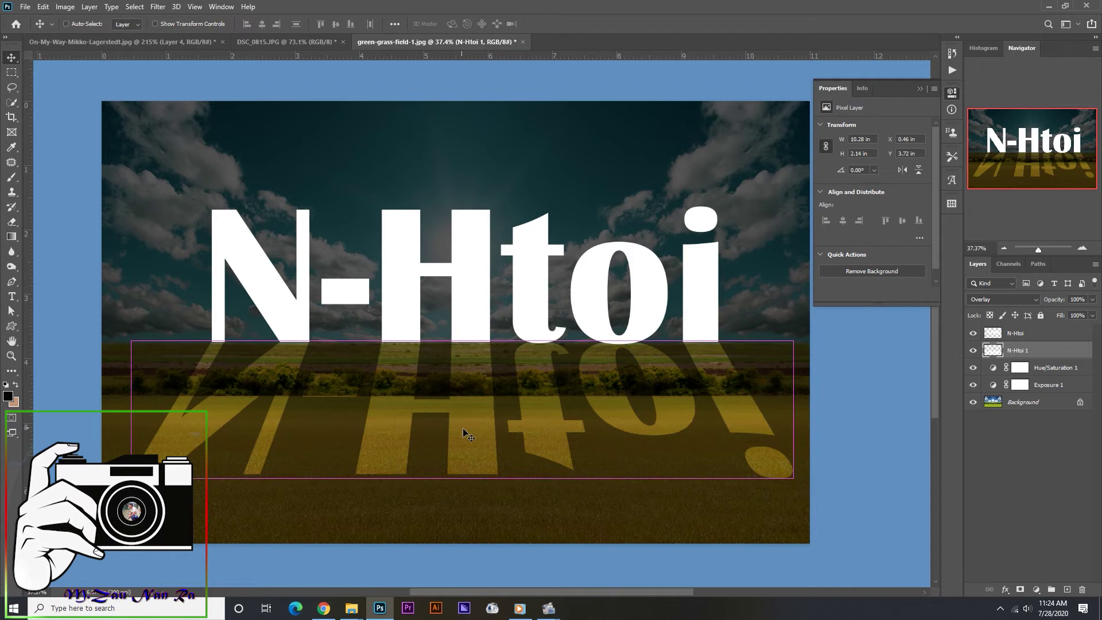
# Step: Stretch the mirrored "N-Htoi 1" text downward with Free Transform to a height of about 2.97 in
pyautogui.hotkey('ctrl', 't')
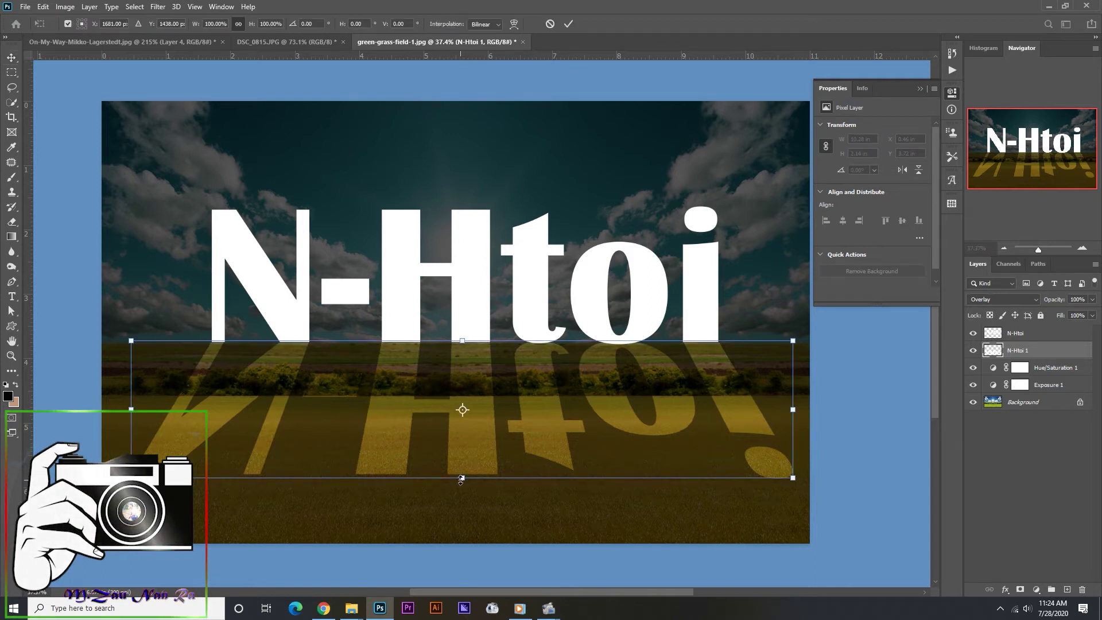
pyautogui.moveTo(461, 478); pyautogui.dragTo(463, 533)
pyautogui.press('Return')
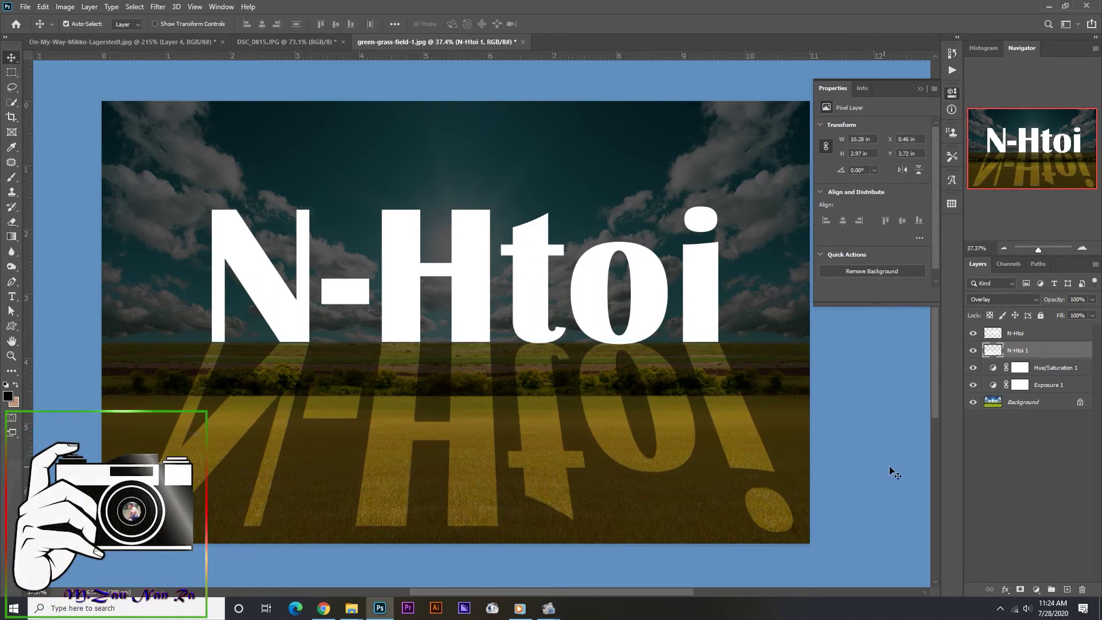
# Step: Duplicate the Background layer under the name "Background copy"
pyautogui.click(1023, 403)
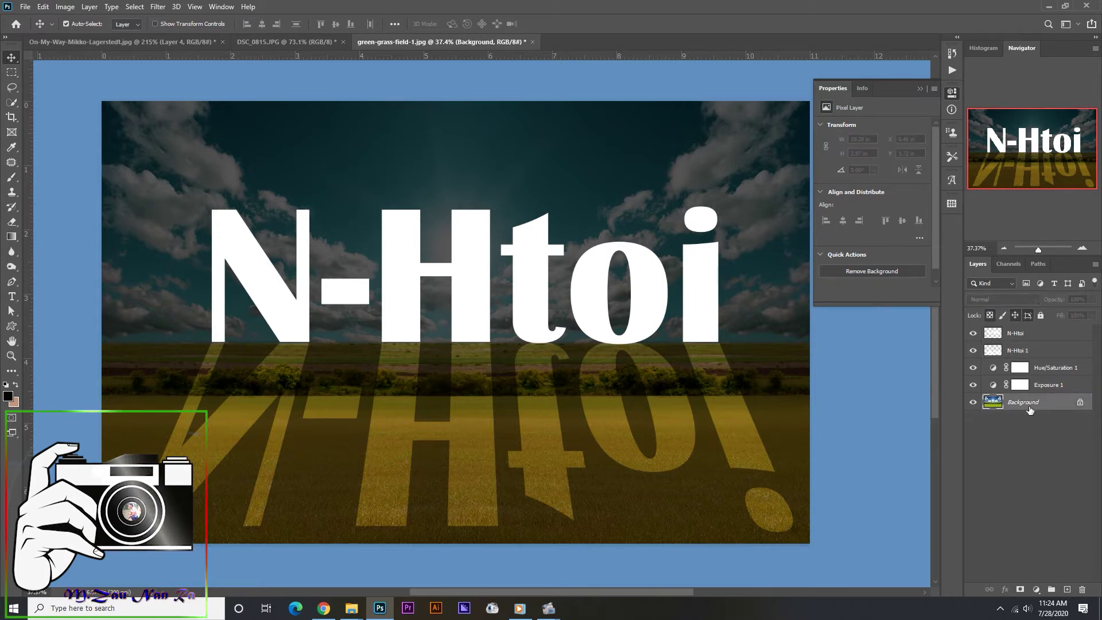
pyautogui.rightClick(1039, 404)
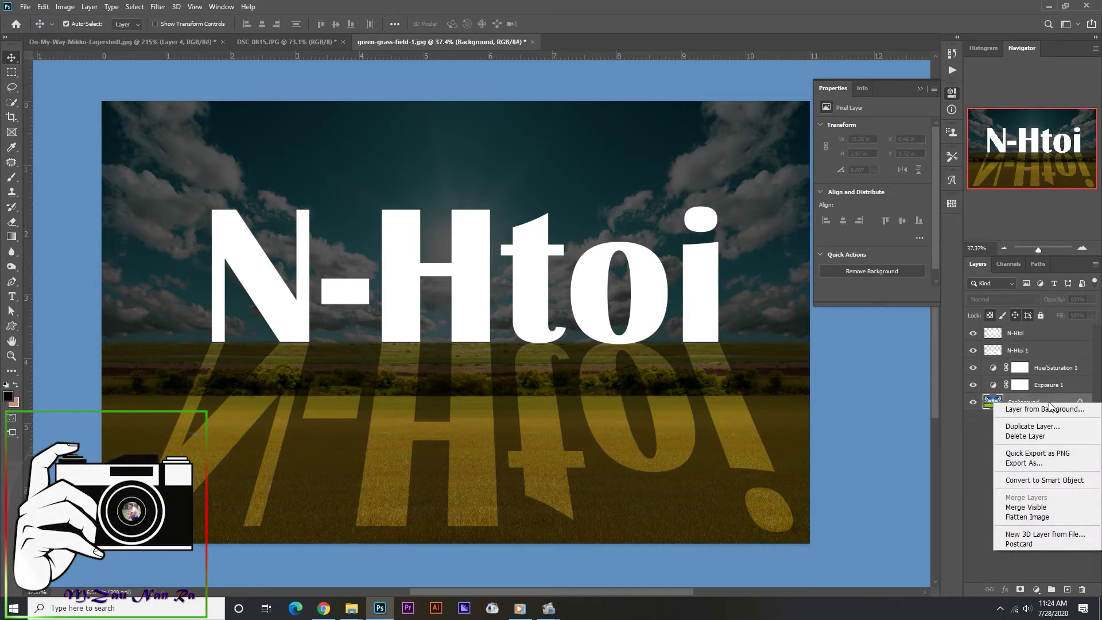
pyautogui.click(964, 483)
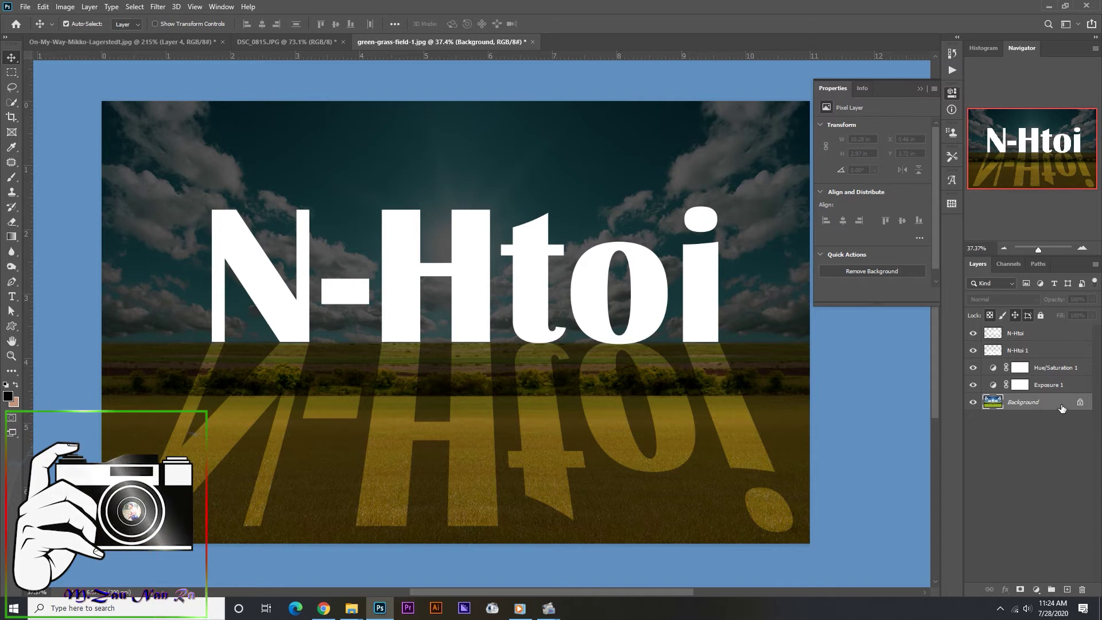
pyautogui.rightClick(1063, 408)
pyautogui.click(1049, 432)
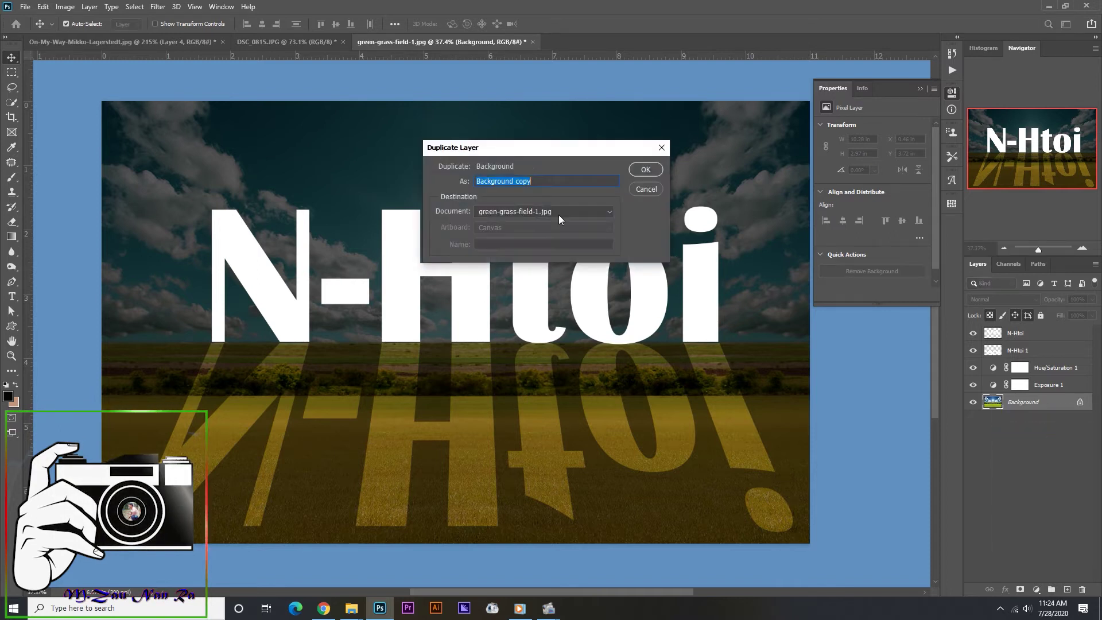
pyautogui.click(635, 174)
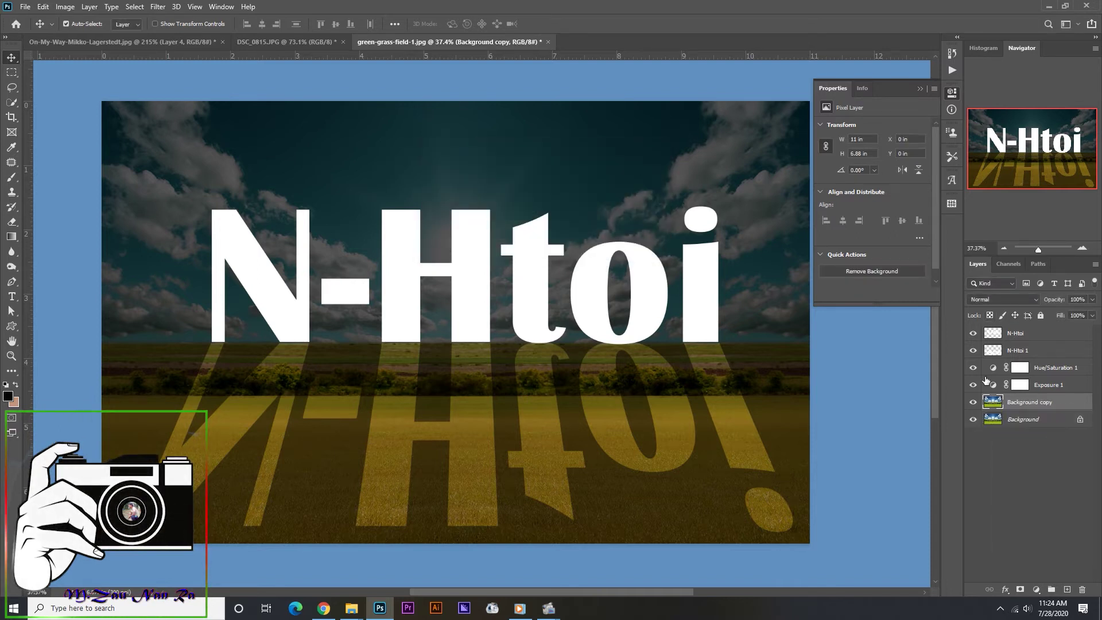
# Step: Move the "Background copy" layer above the "N-Htoi" layer and clip it to the letters with a clipping mask
pyautogui.moveTo(1064, 403); pyautogui.dragTo(988, 338)
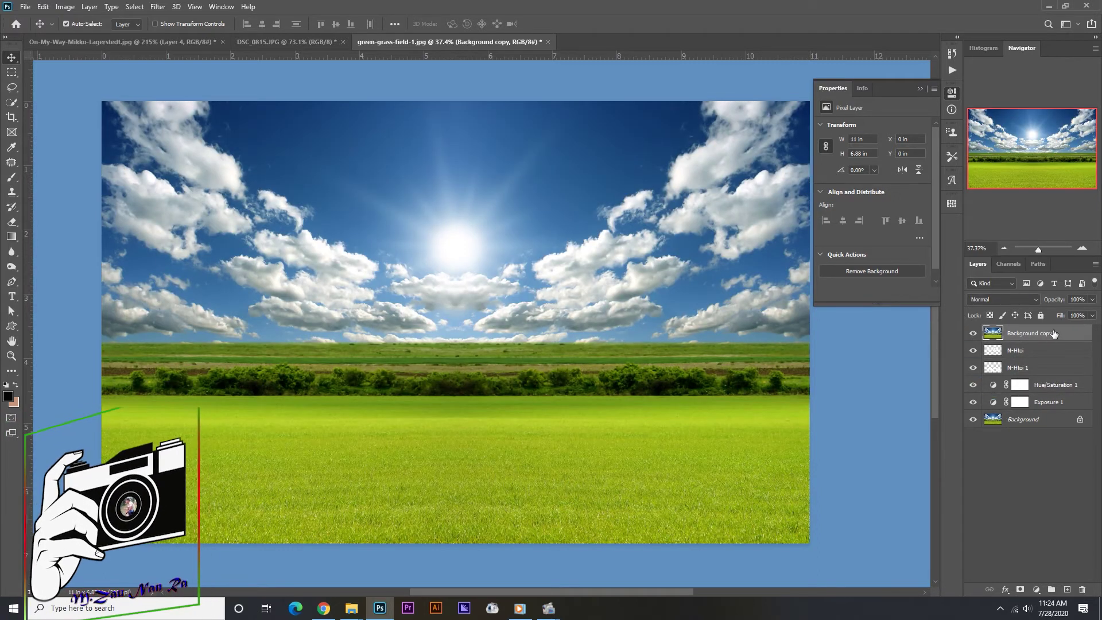
pyautogui.rightClick(1067, 333)
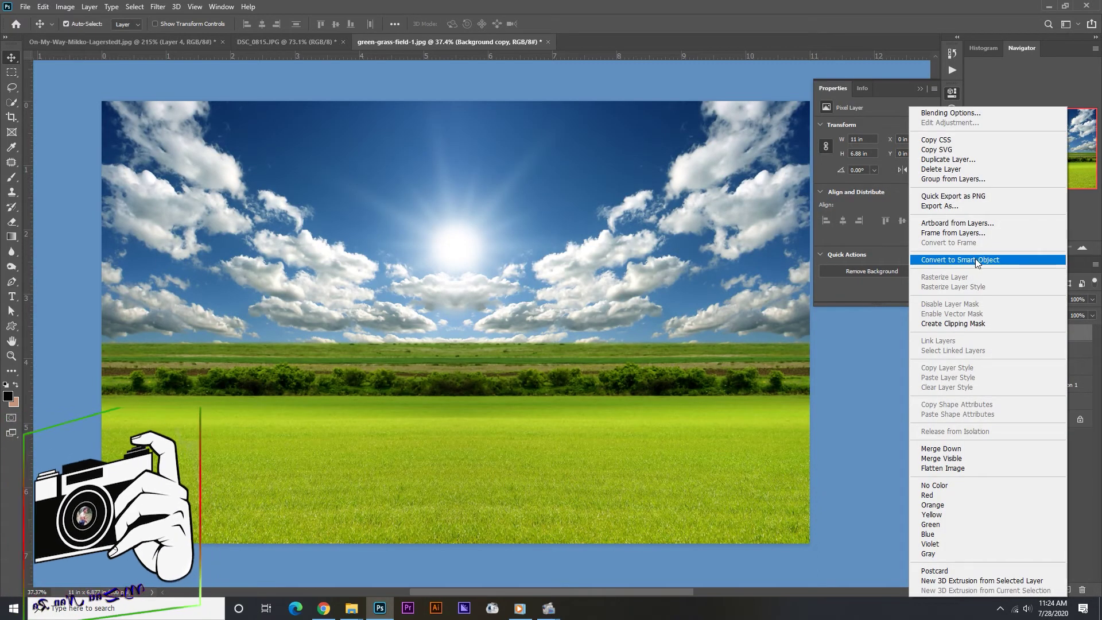
pyautogui.click(966, 325)
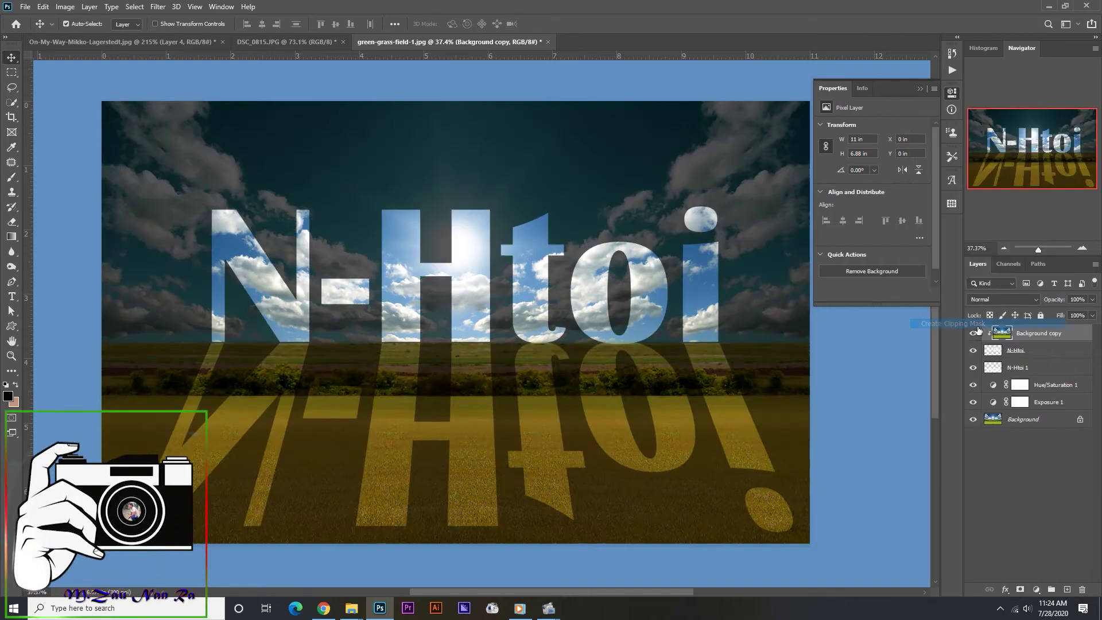
pyautogui.scroll(2, 448, 284)
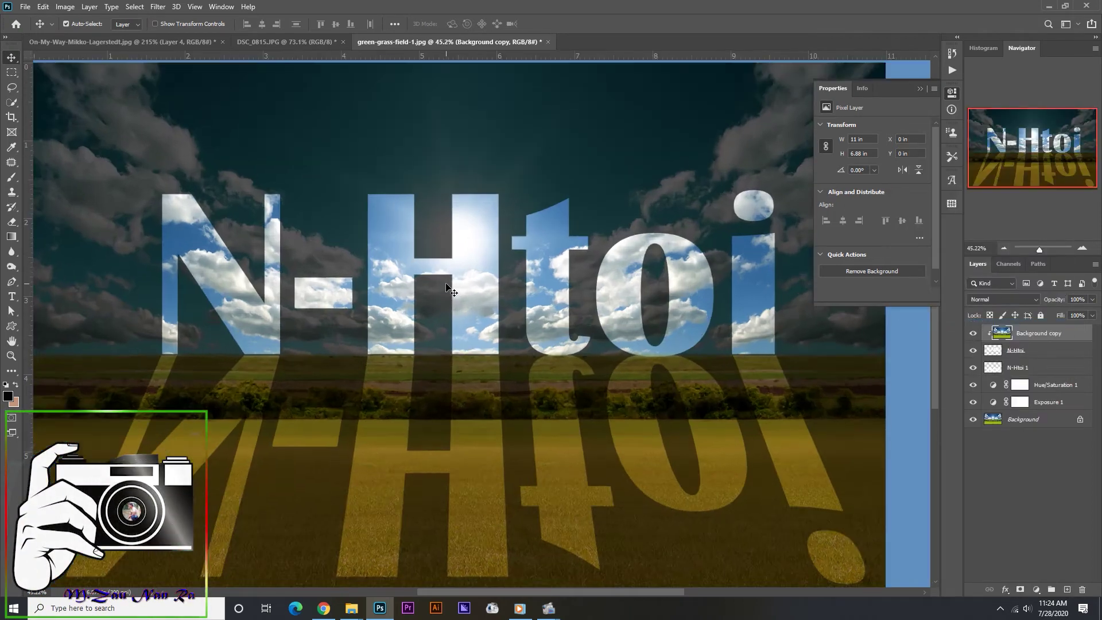
pyautogui.scroll(-2, 448, 285)
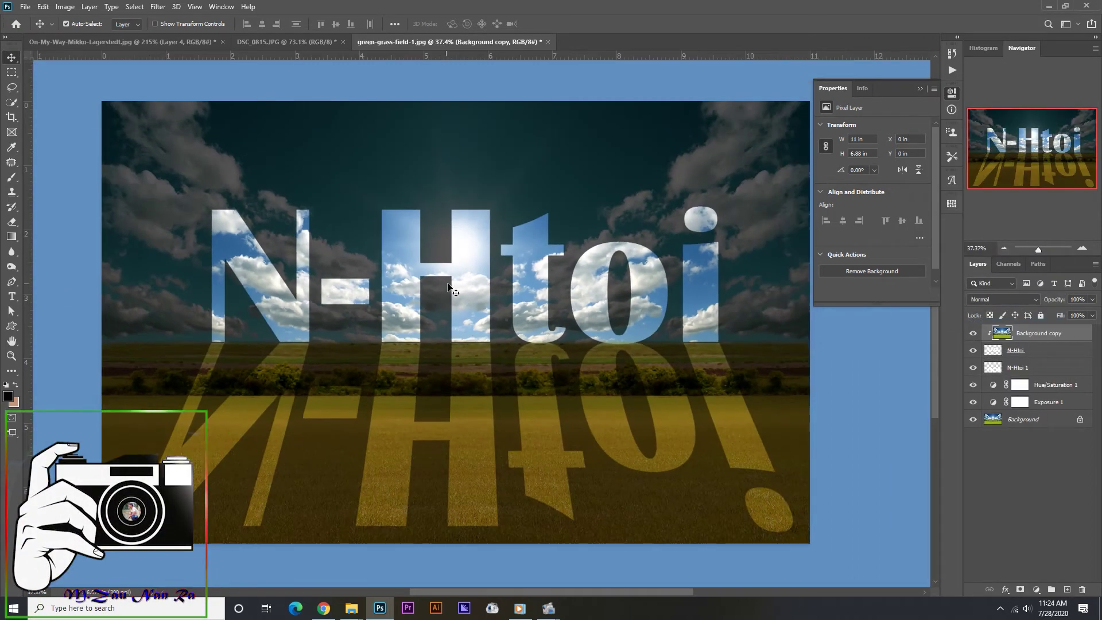
# Step: Add a Bevel & Emboss effect and an 18 px white outside Stroke to the "N-Htoi" layer
pyautogui.click(1050, 352)
pyautogui.rightClick(1084, 352)
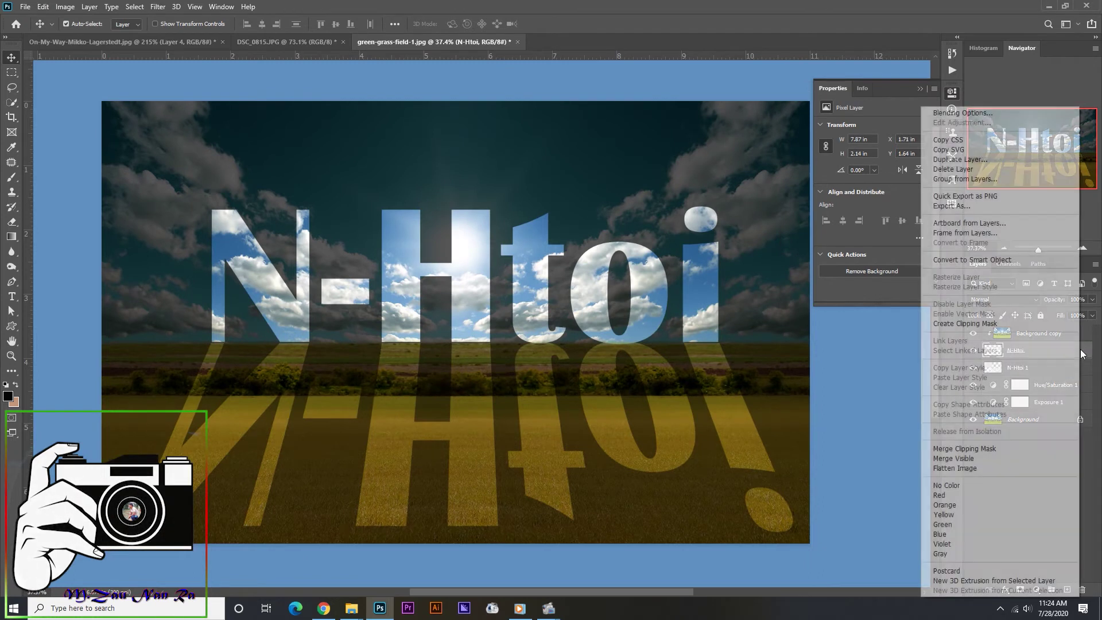
pyautogui.click(992, 113)
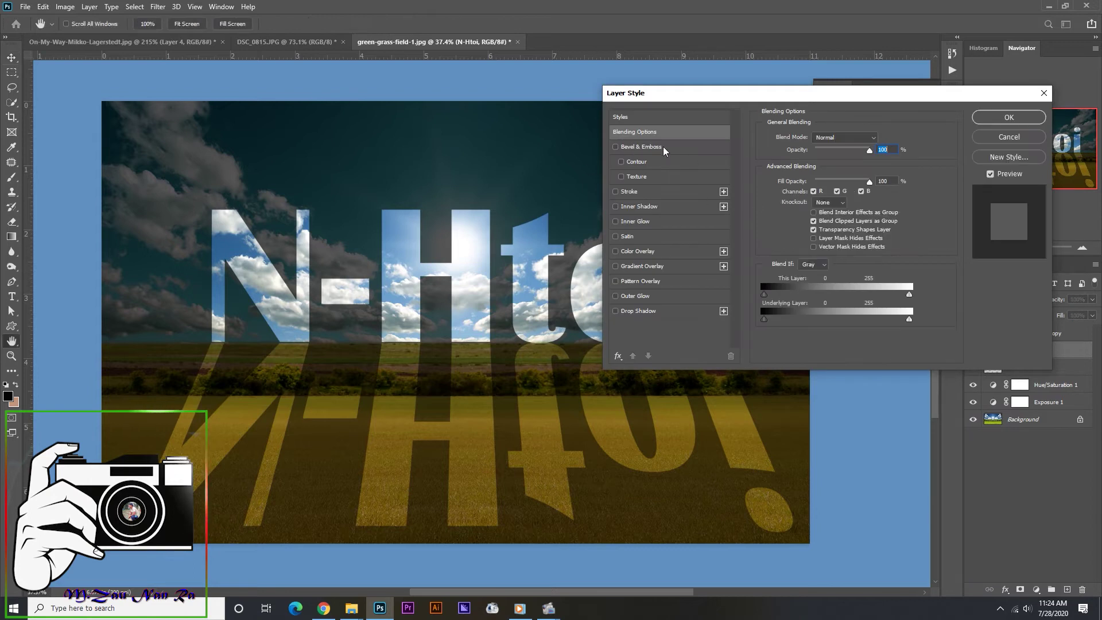
pyautogui.click(626, 148)
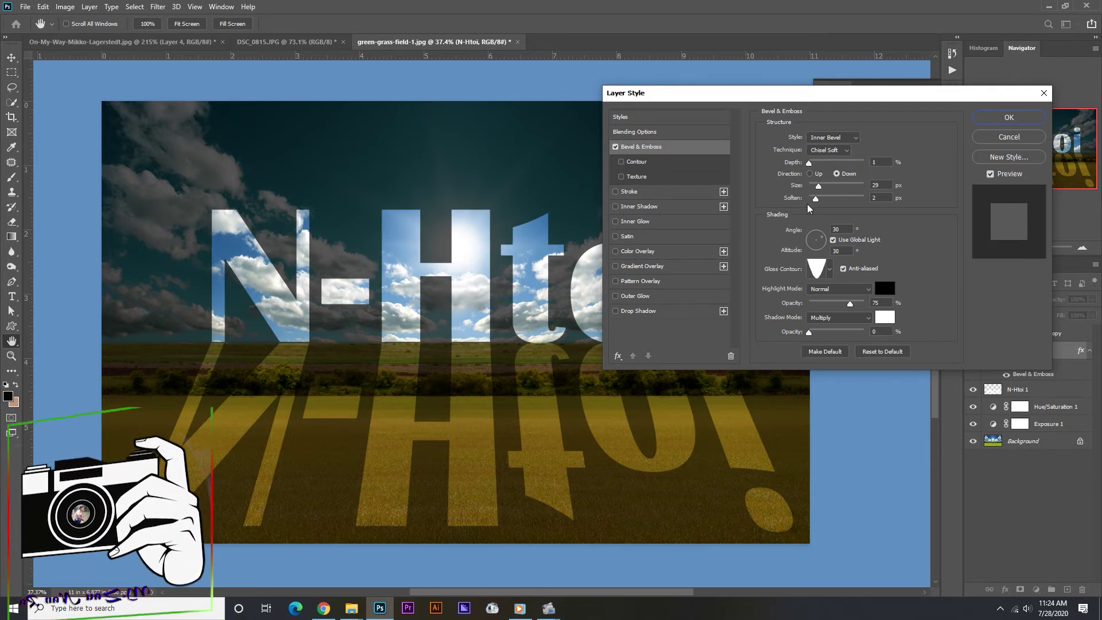
pyautogui.click(681, 192)
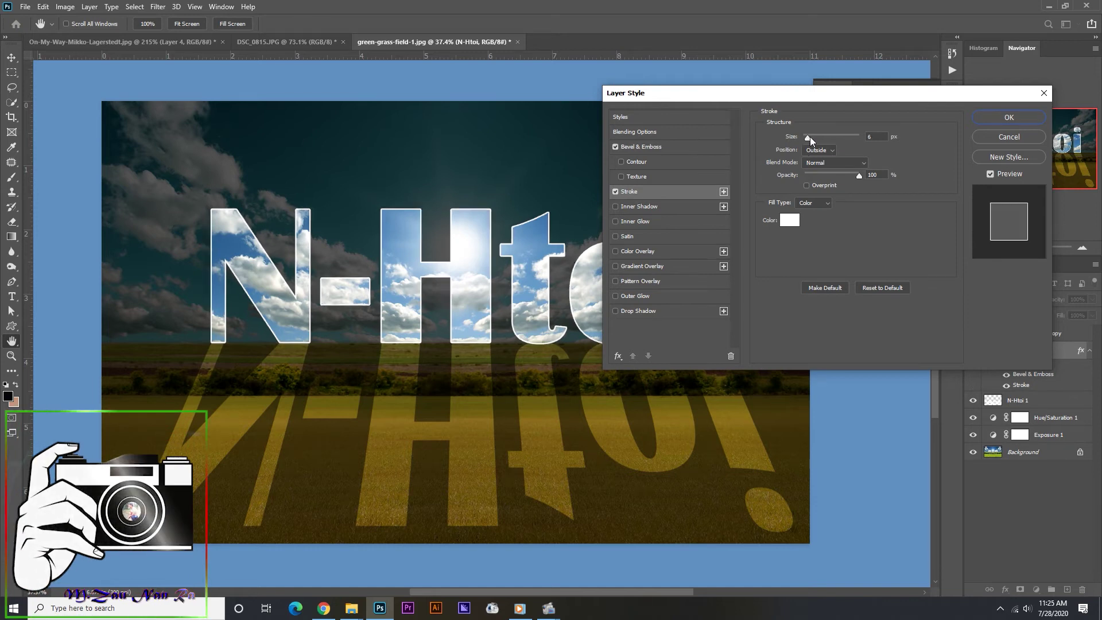
pyautogui.moveTo(811, 137)
pyautogui.mouseDown()
pyautogui.moveTo(826, 138)
pyautogui.moveTo(812, 143)
pyautogui.mouseUp()
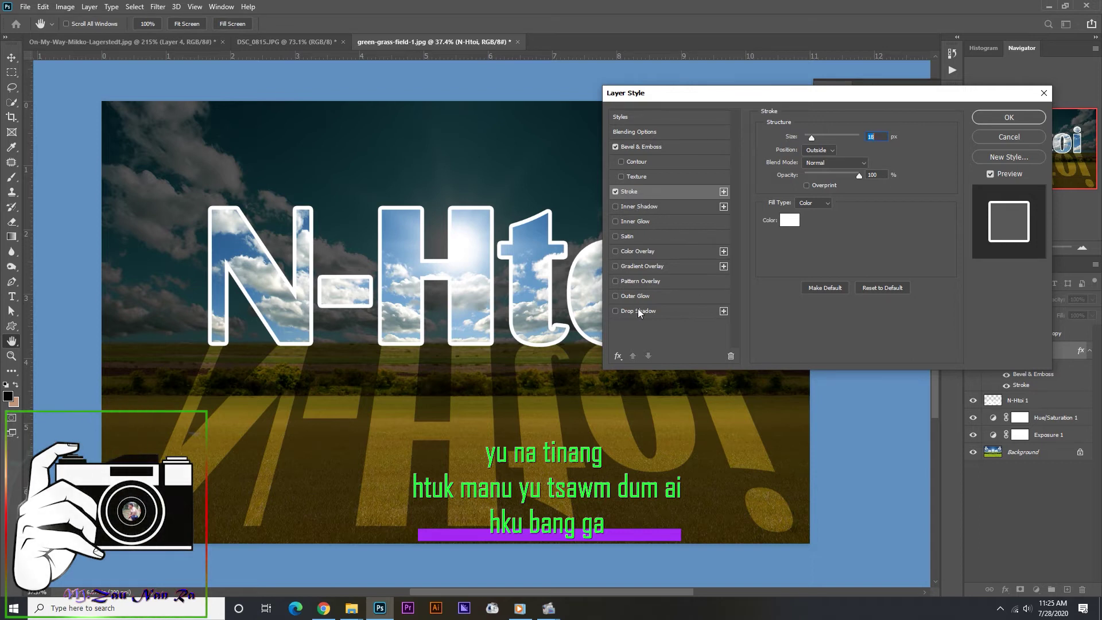
# Step: Try a Drop Shadow and turn it off, then enable a white Outer Glow at 10% opacity on the letters
pyautogui.click(664, 312)
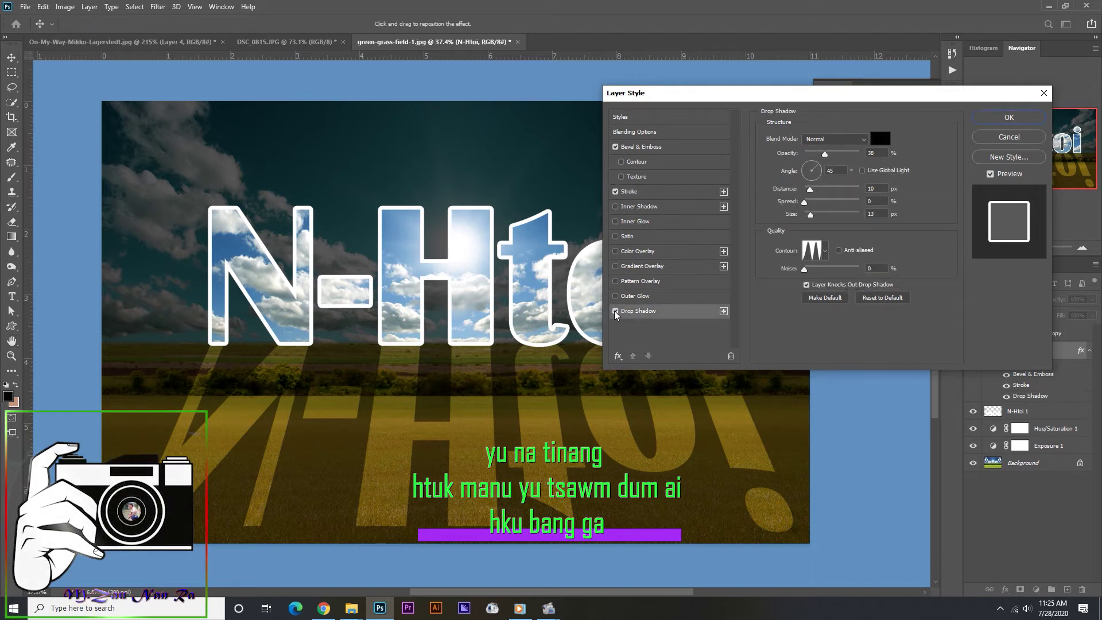
pyautogui.click(616, 311)
pyautogui.click(650, 295)
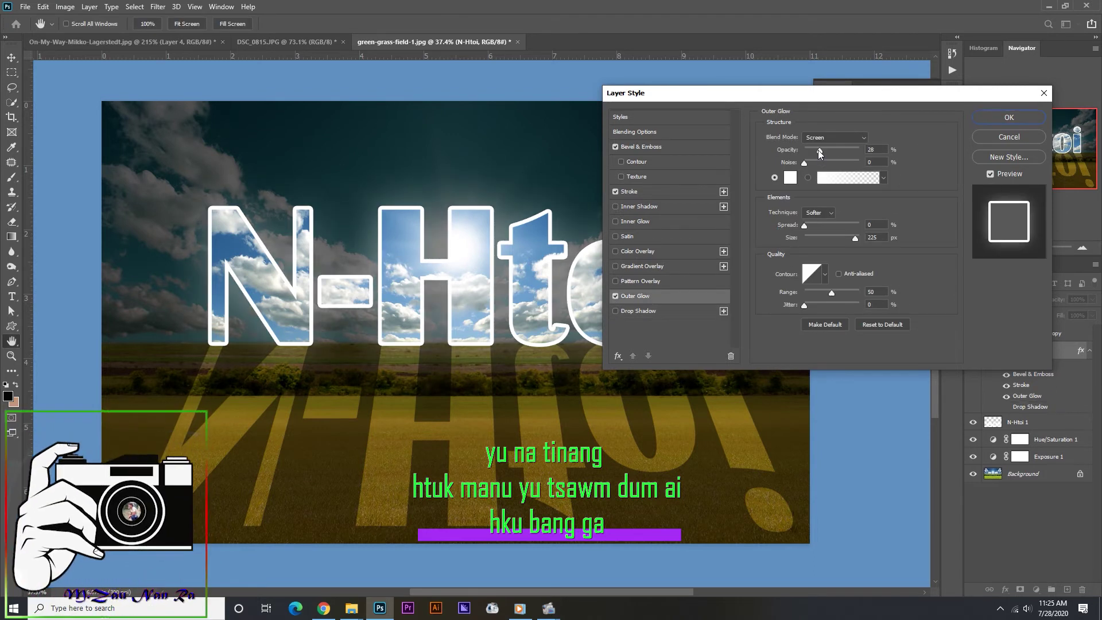
pyautogui.moveTo(820, 154); pyautogui.dragTo(817, 161)
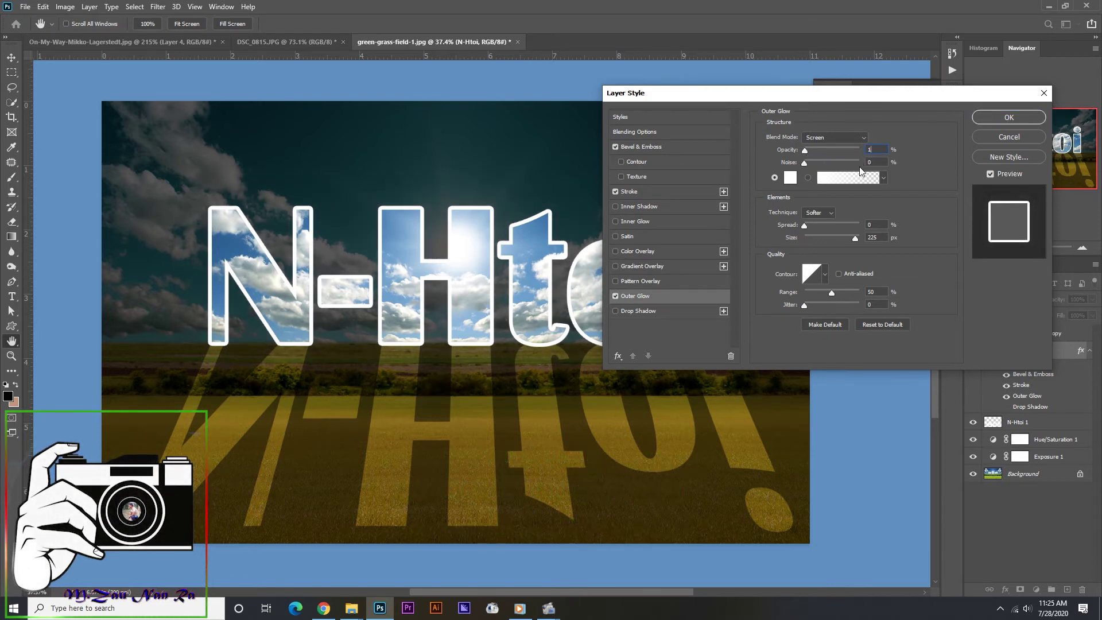
pyautogui.write('0')
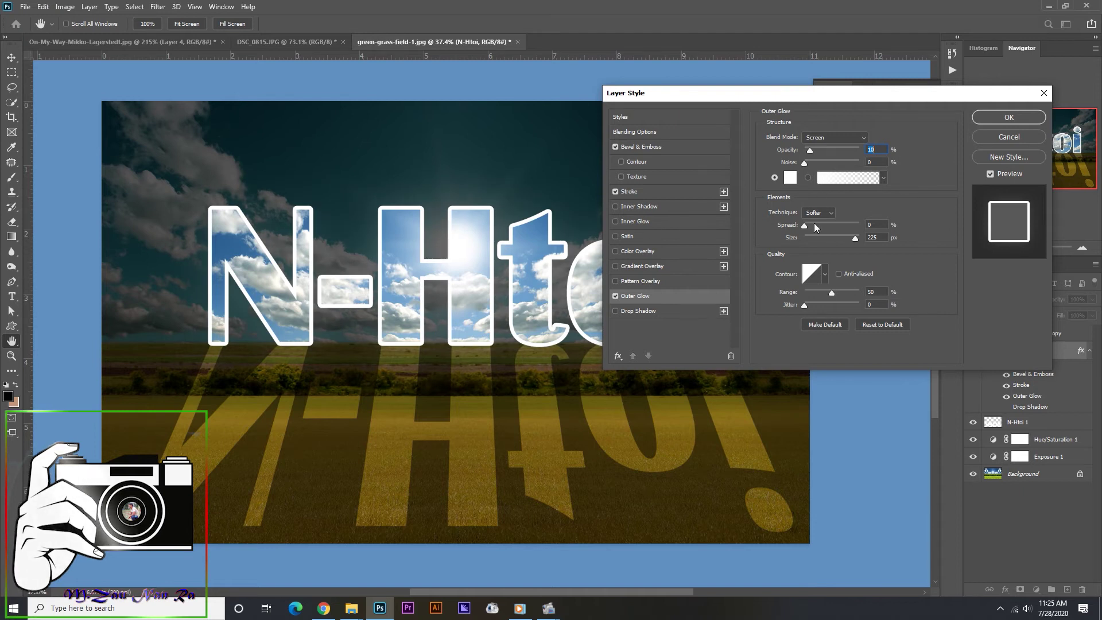
# Step: Set the Outer Glow's spread to 5% and its size to 250 px
pyautogui.moveTo(810, 226); pyautogui.dragTo(826, 229)
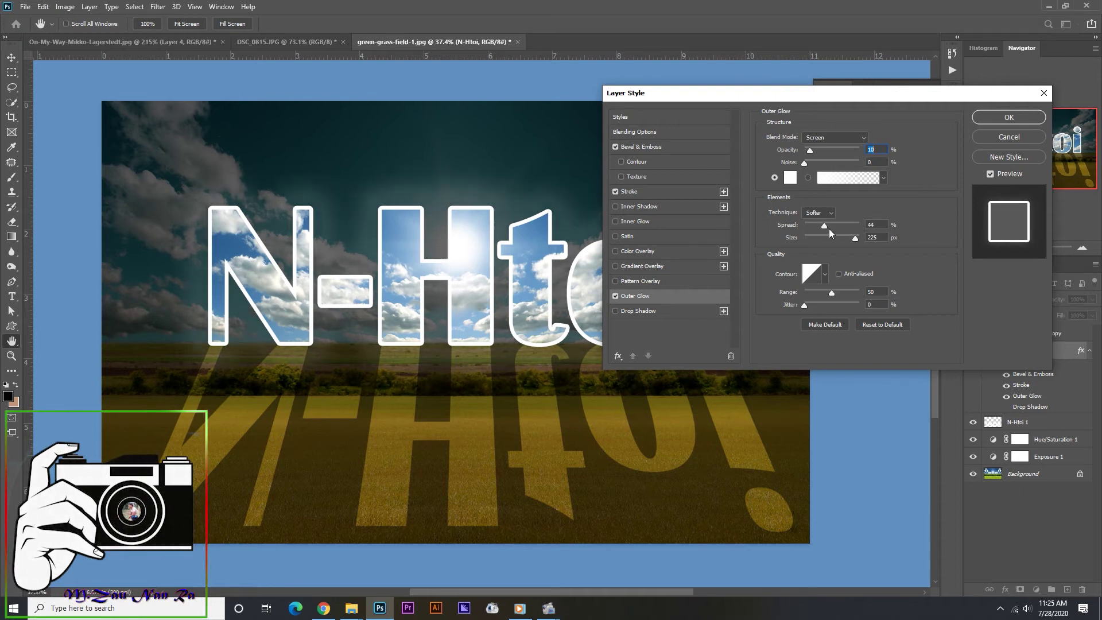
pyautogui.click(803, 228)
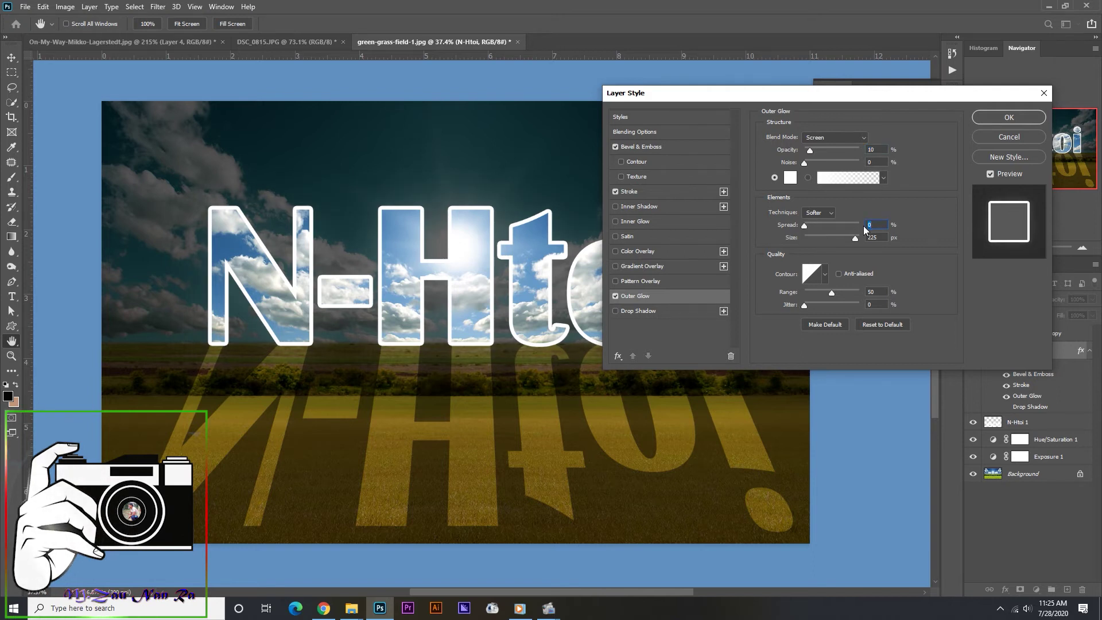
pyautogui.write('5')
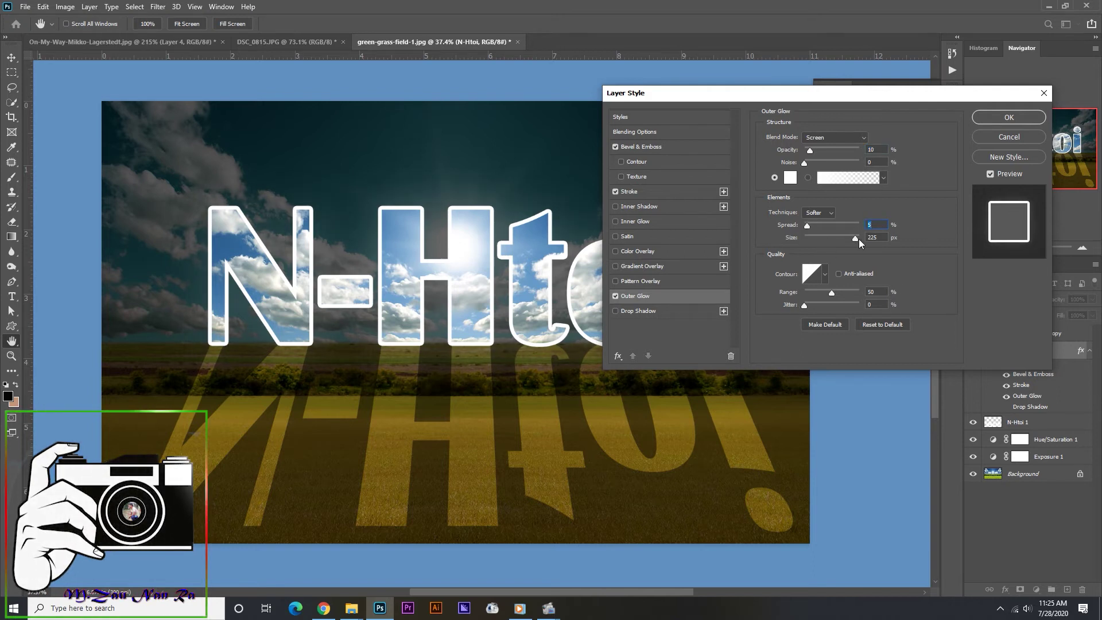
pyautogui.moveTo(859, 239)
pyautogui.mouseDown()
pyautogui.moveTo(818, 239)
pyautogui.moveTo(880, 244)
pyautogui.mouseUp()
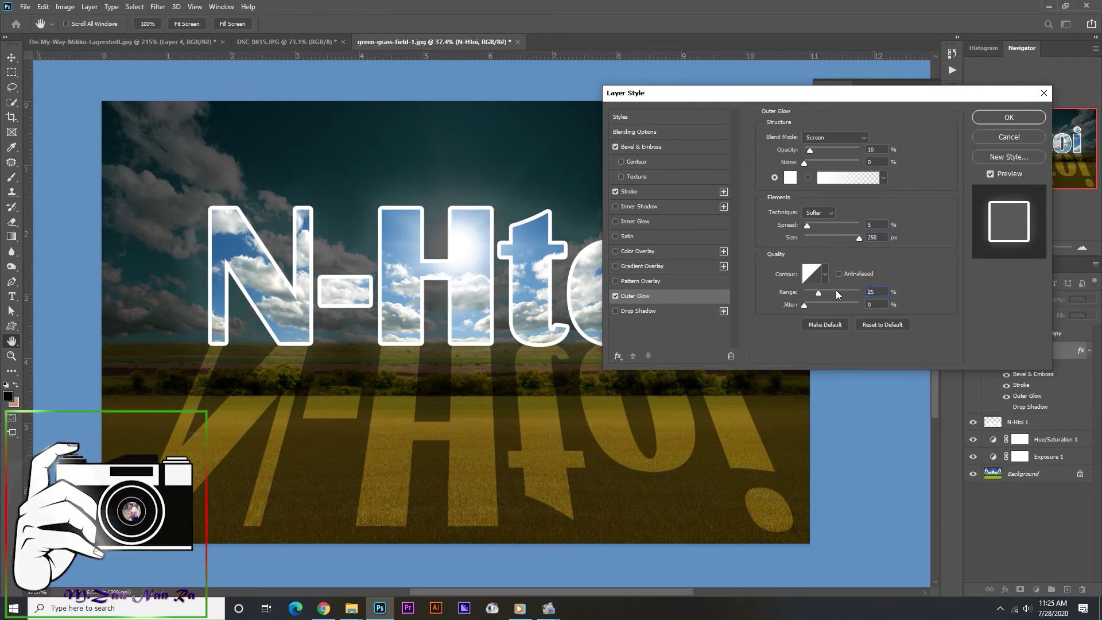
# Step: Set the Outer Glow's range to 46% and apply the layer style to the "N-Htoi" layer
pyautogui.moveTo(832, 293); pyautogui.dragTo(804, 292)
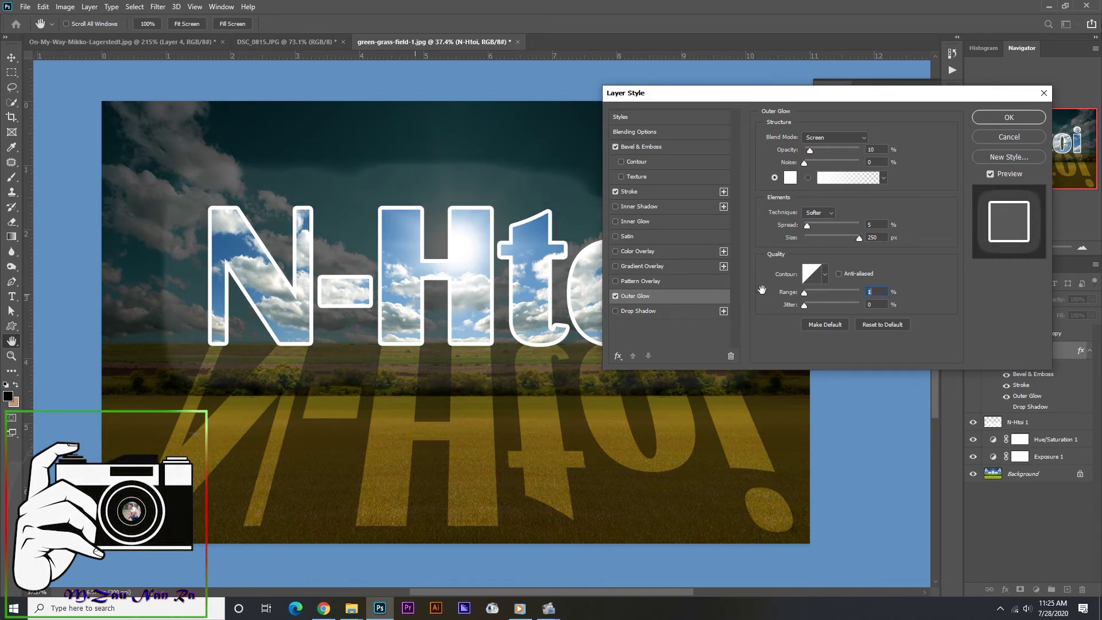
pyautogui.click(816, 290)
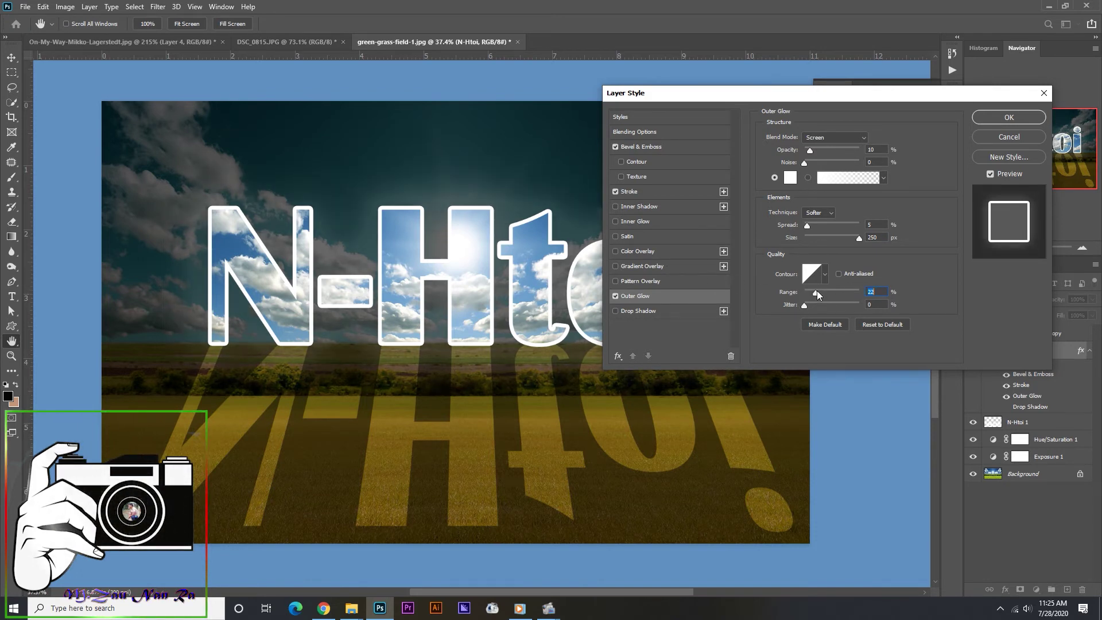
pyautogui.moveTo(818, 291); pyautogui.dragTo(830, 291)
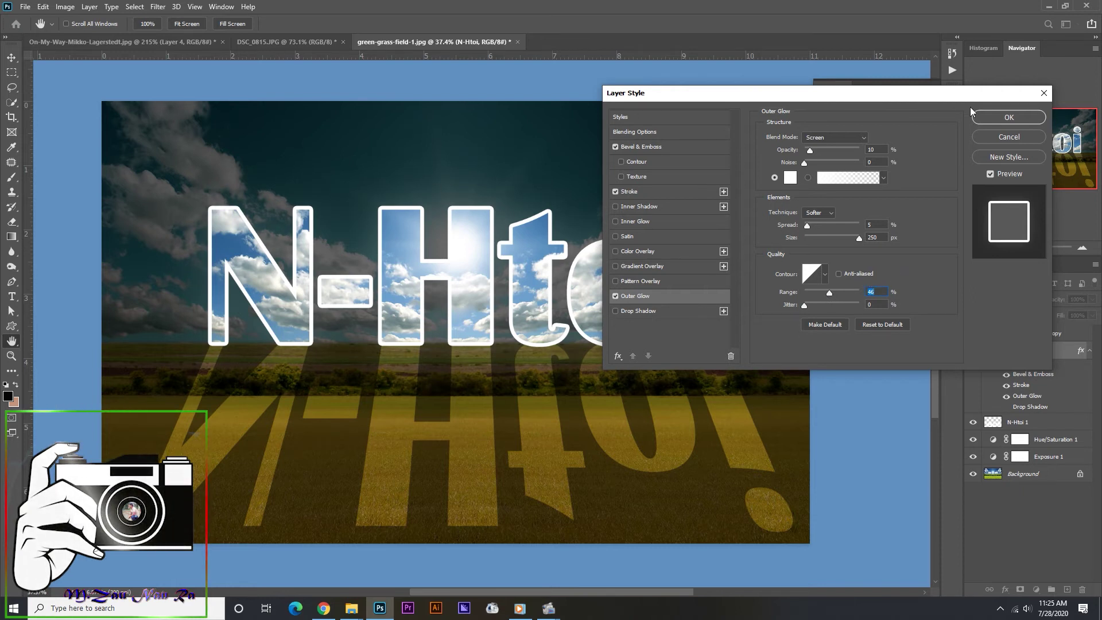
pyautogui.press('Return')
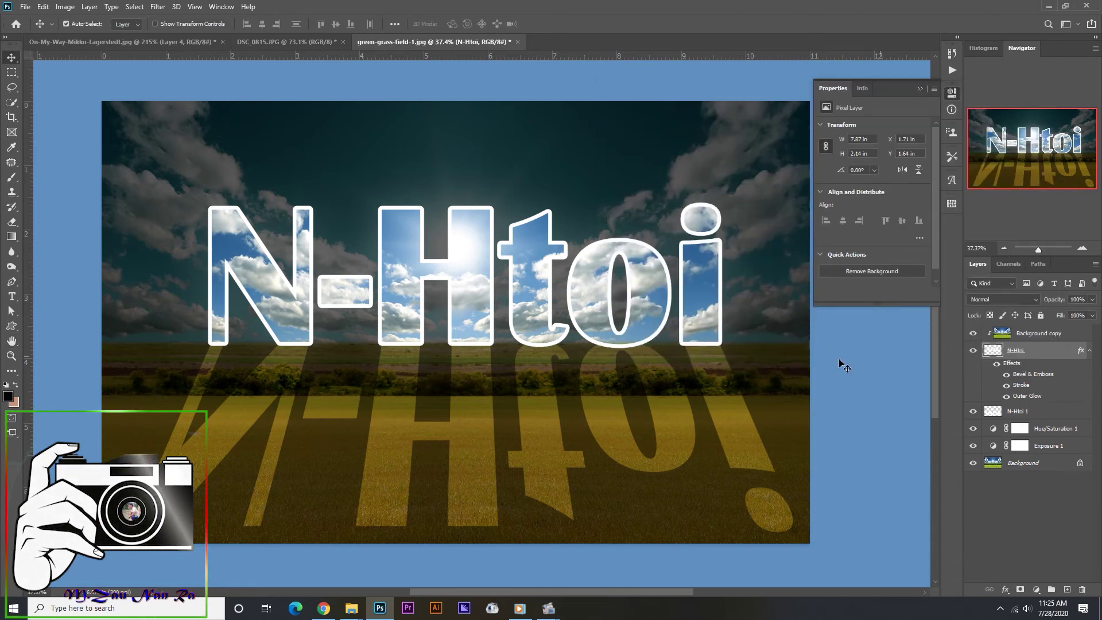
# Step: Duplicate the mirrored "N-Htoi 1" layer under the name "N-Htoi 1 copy"
pyautogui.click(1053, 412)
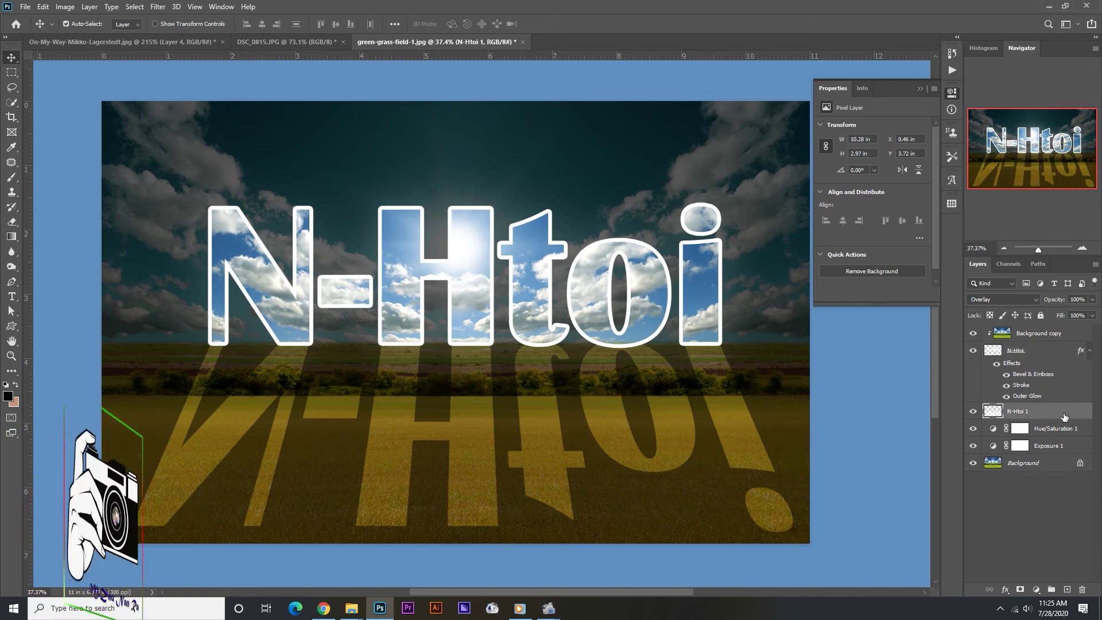
pyautogui.rightClick(1065, 417)
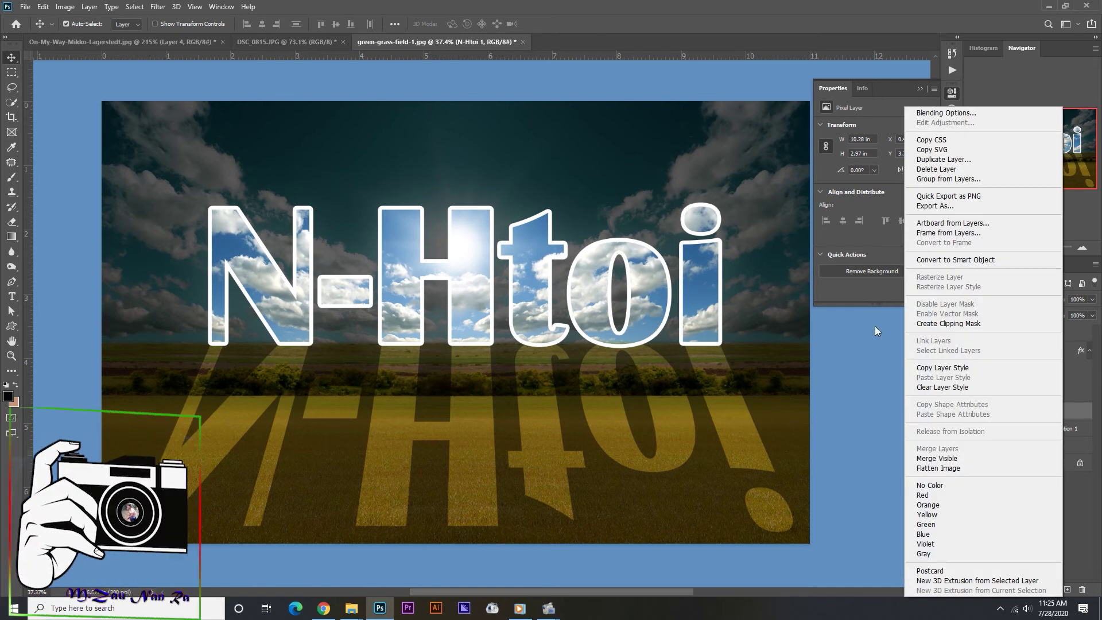
pyautogui.click(962, 162)
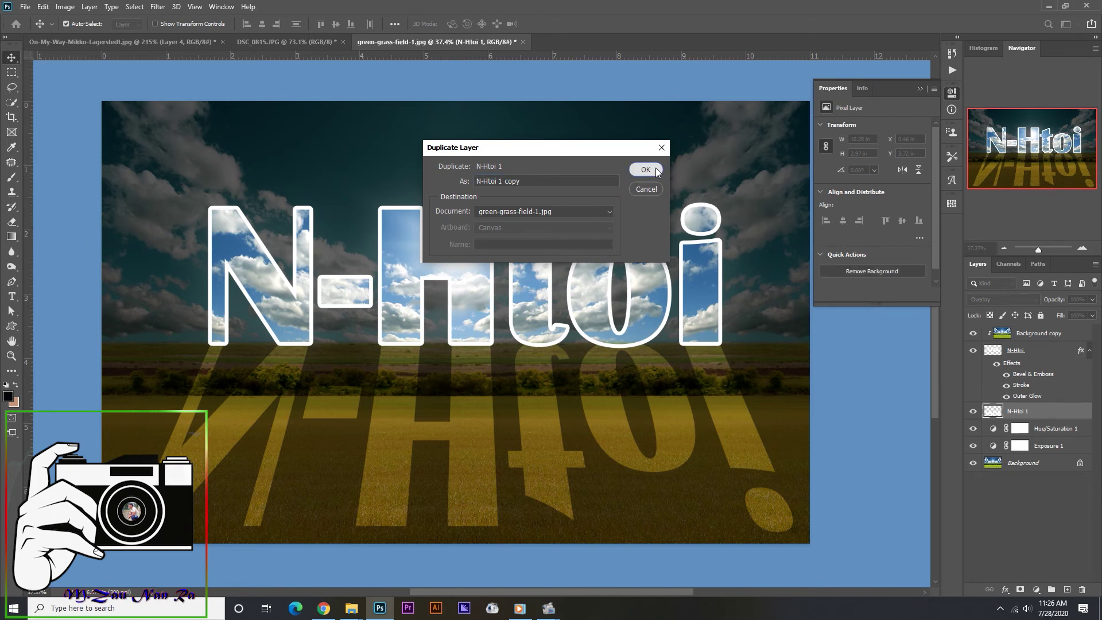
pyautogui.click(645, 170)
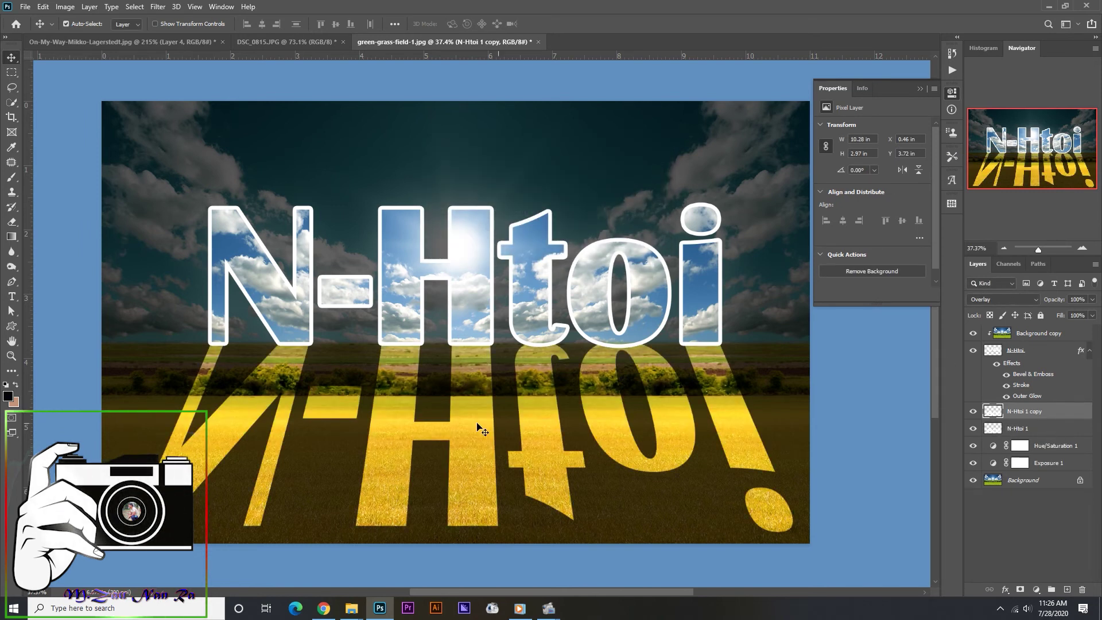
# Step: Darken the bottom of the field and its lower corners on "N-Htoi 1 copy" with black-to-transparent gradients at 48% opacity
pyautogui.click(10, 239)
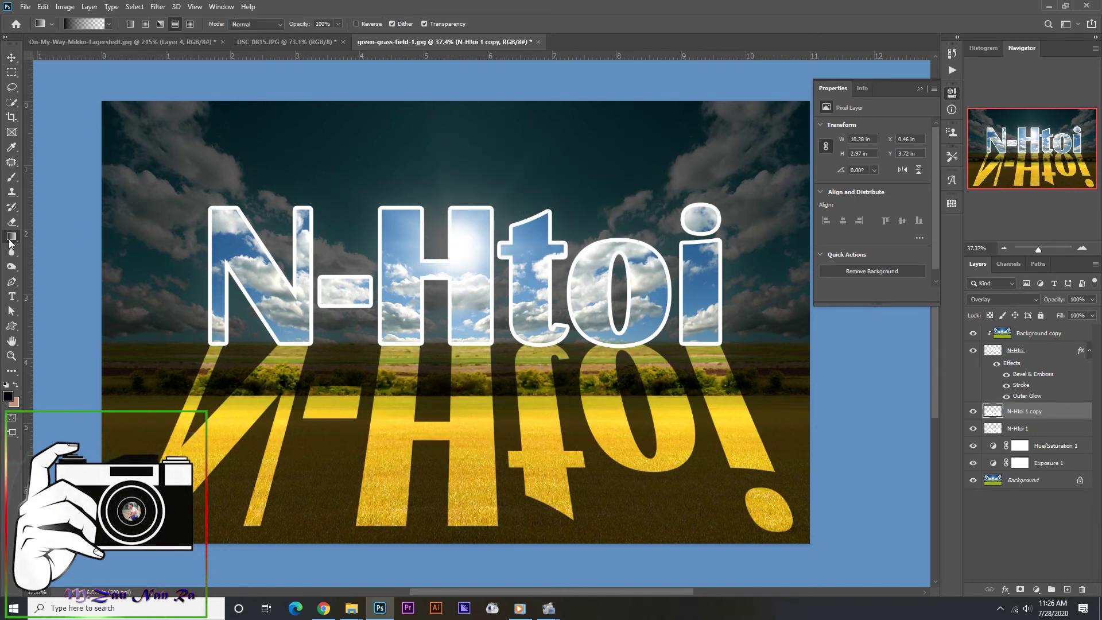
pyautogui.click(108, 24)
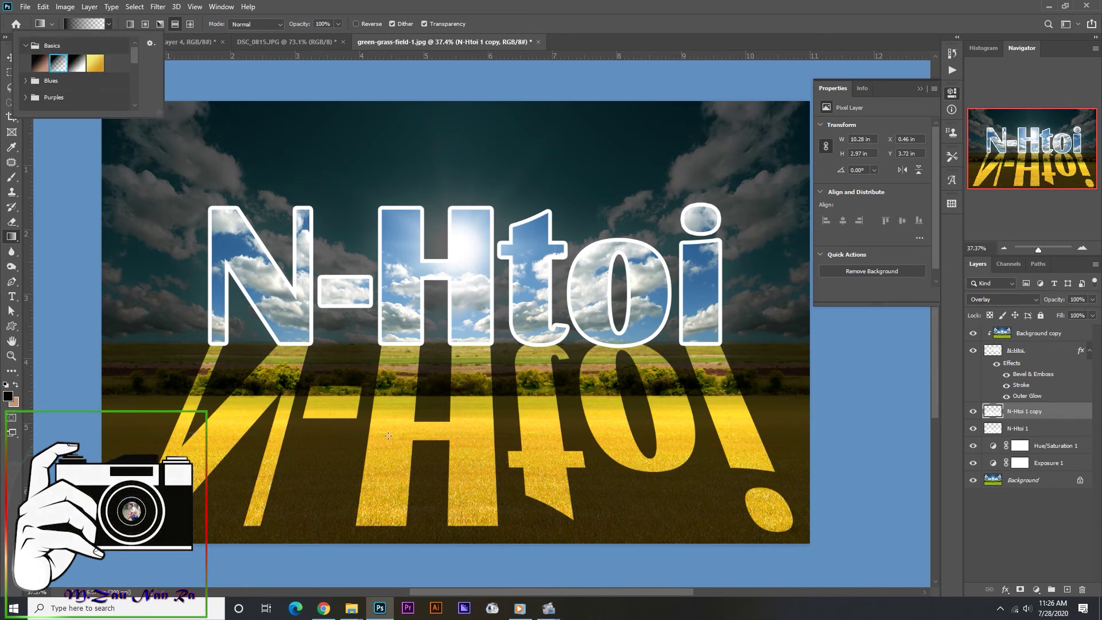
pyautogui.moveTo(388, 437); pyautogui.dragTo(401, 537)
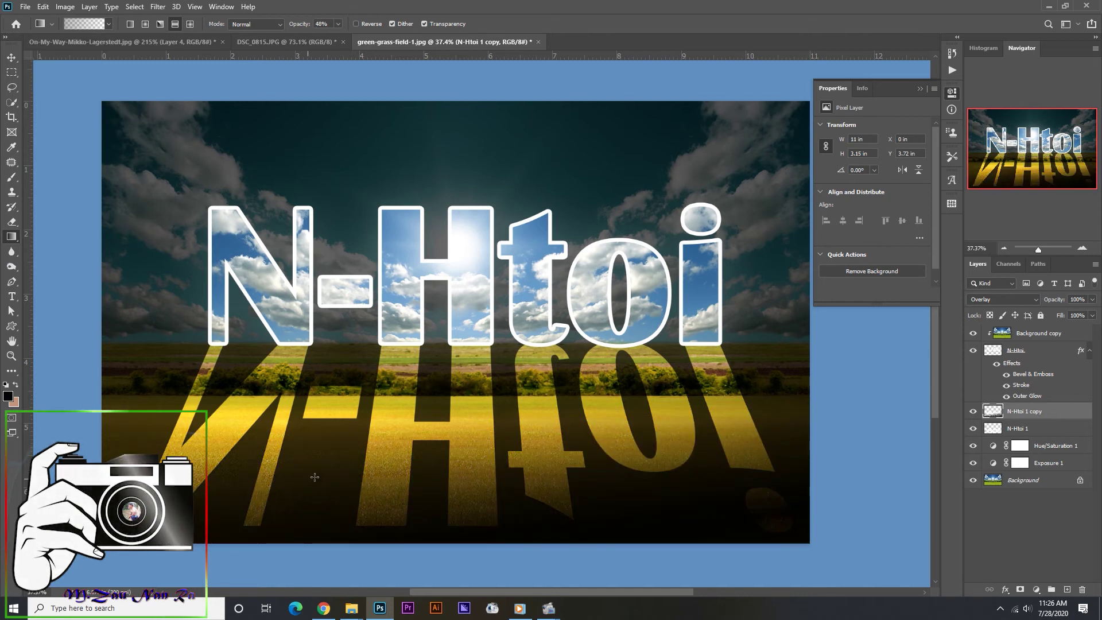
pyautogui.moveTo(212, 520); pyautogui.dragTo(268, 458)
pyautogui.moveTo(759, 505); pyautogui.dragTo(710, 459)
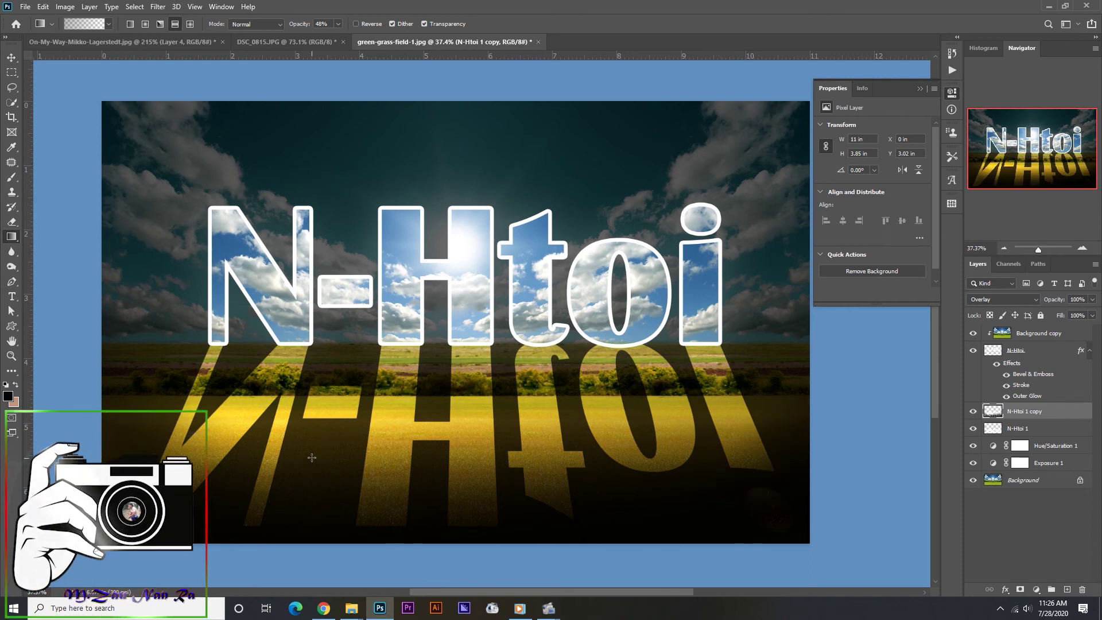
pyautogui.scroll(-2, 311, 456)
pyautogui.scroll(2, 435, 362)
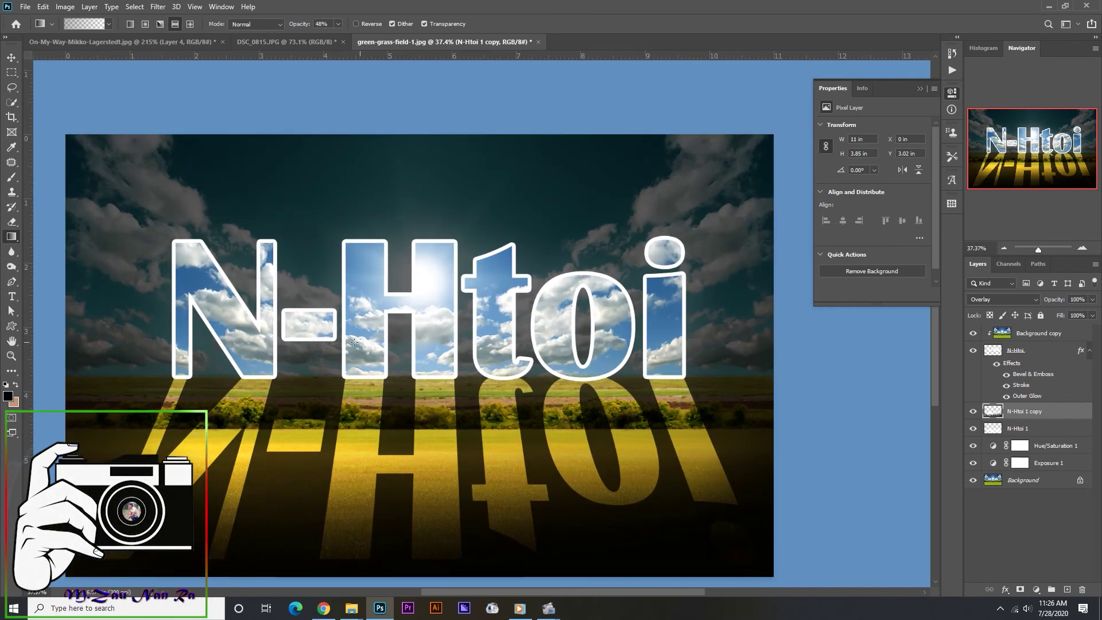
pyautogui.scroll(2, 435, 350)
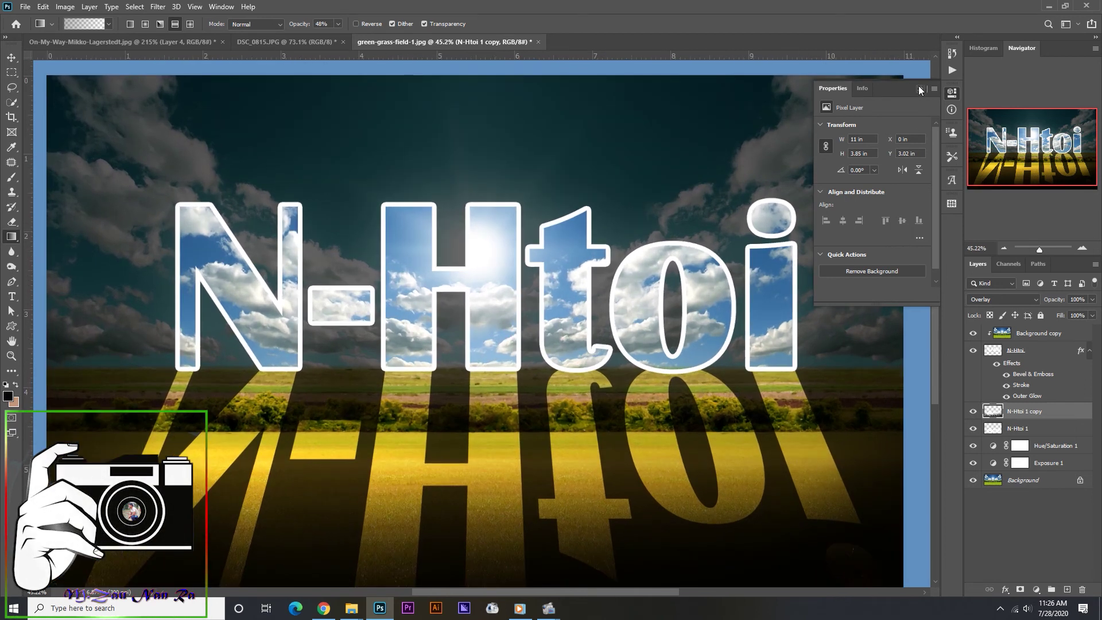
# Step: Adjust the Hue of the "Hue/Saturation 1" adjustment layer to shift the yellow field toward green
pyautogui.click(1056, 446)
pyautogui.doubleClick(1056, 445)
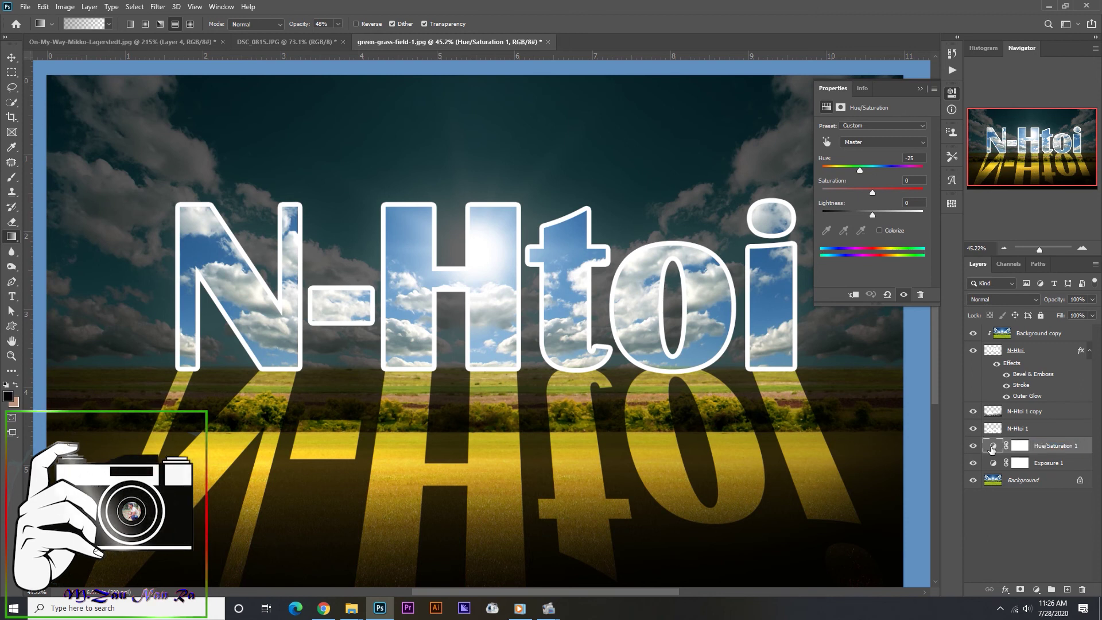
pyautogui.moveTo(859, 169)
pyautogui.mouseDown()
pyautogui.moveTo(843, 168)
pyautogui.moveTo(857, 170)
pyautogui.mouseUp()
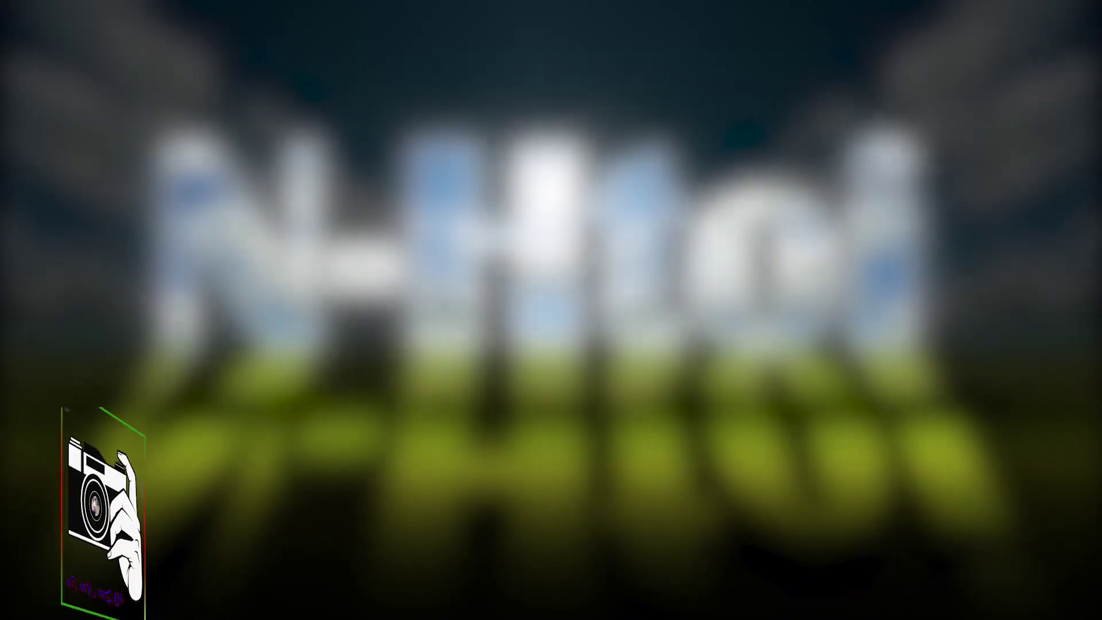